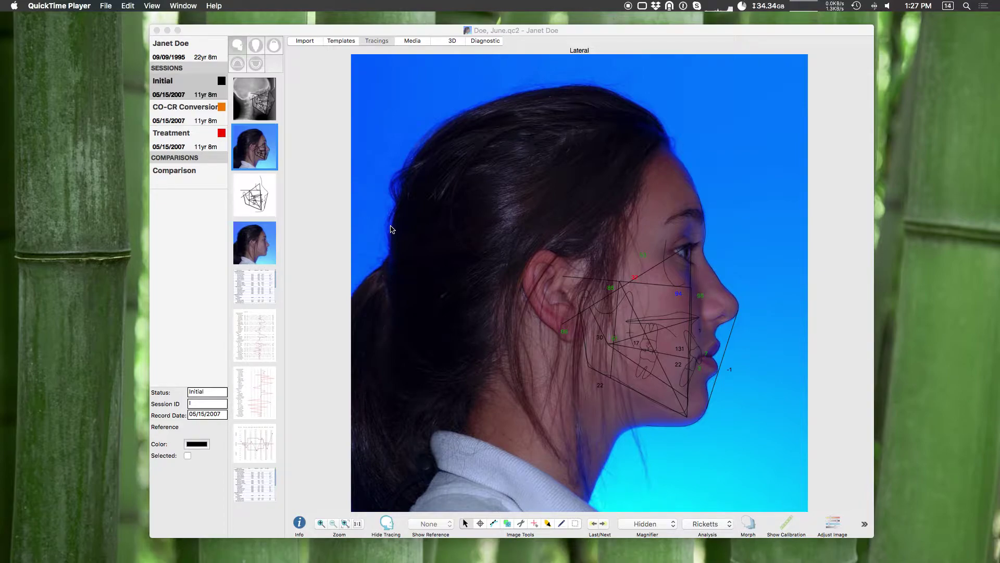
Switch the tracing to Steiner, then McNamara, then back to Ricketts.
left_click(729, 524)
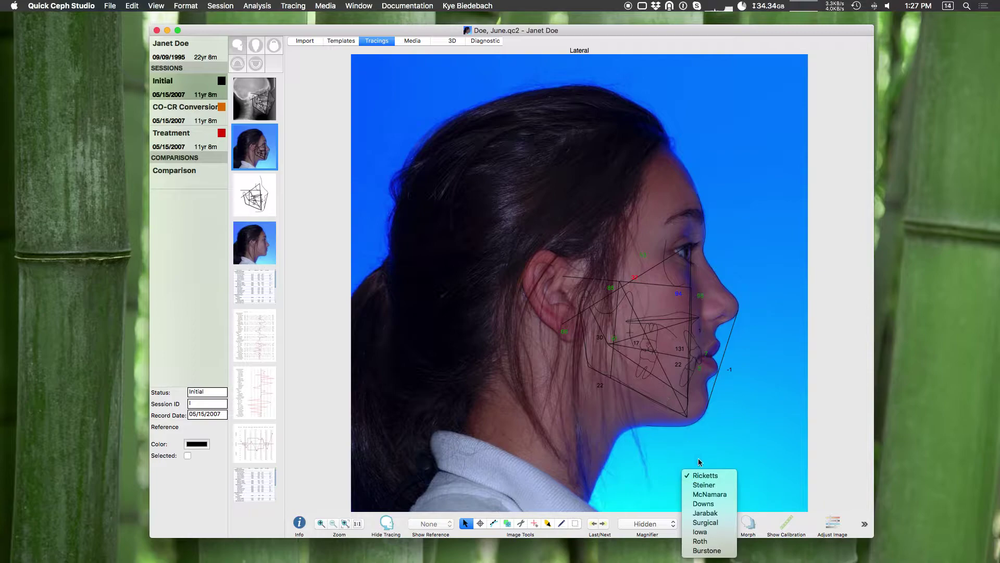
left_click(704, 484)
left_click(709, 523)
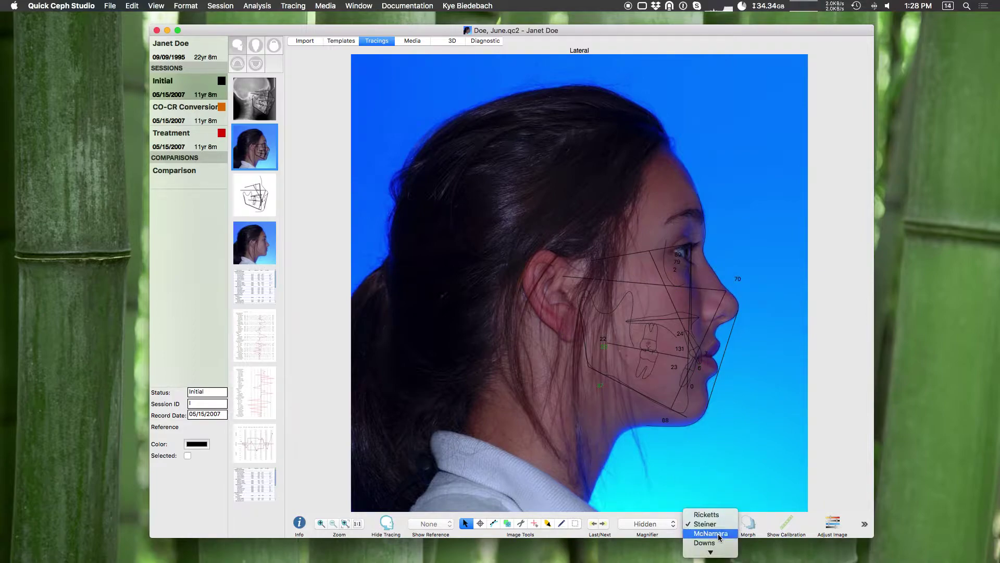
left_click(719, 536)
left_click(715, 525)
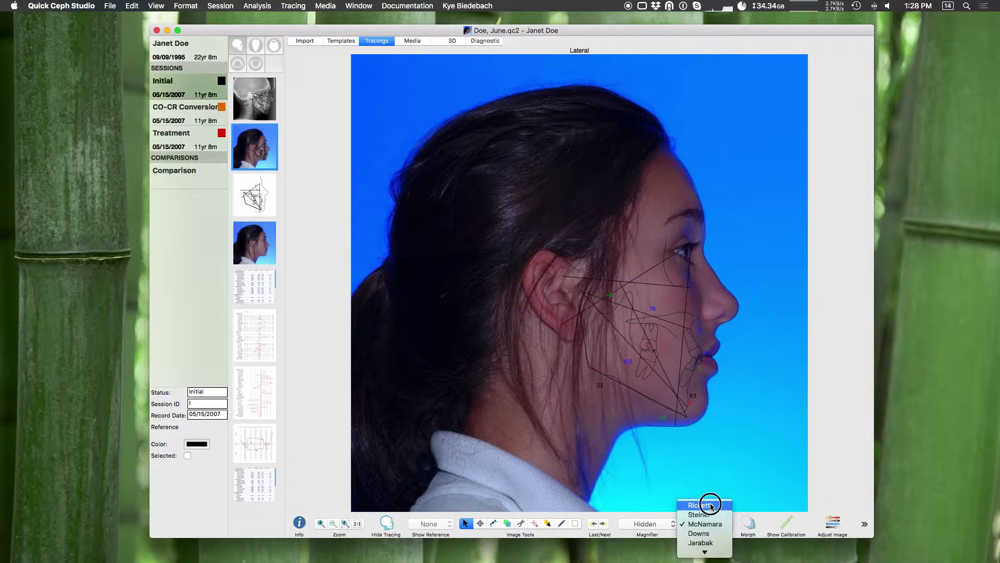
left_click(711, 504)
Show the Steiner, McNamara and then Ricketts measurement tables in turn.
left_click(709, 522)
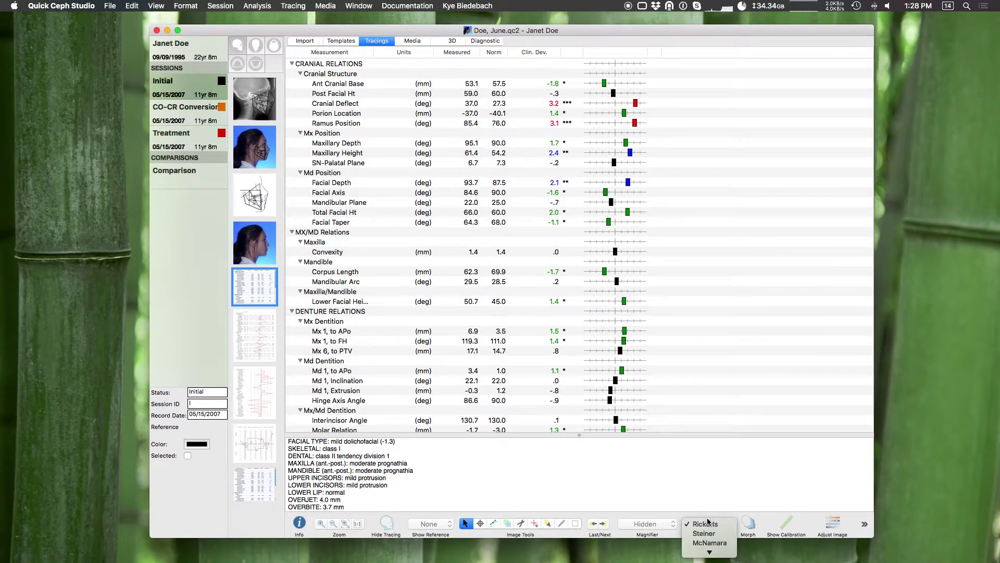
left_click(706, 533)
left_click(711, 532)
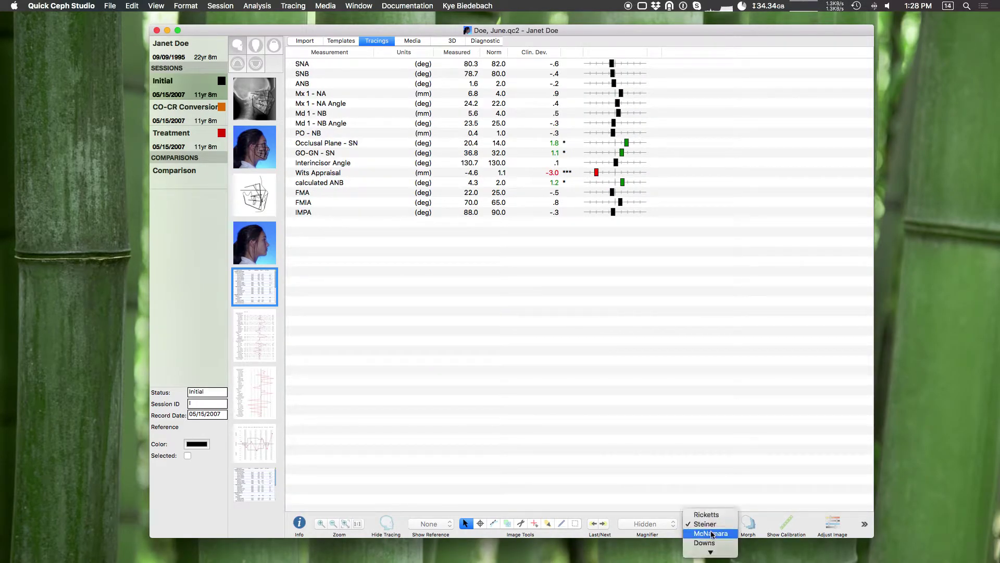
left_click(711, 534)
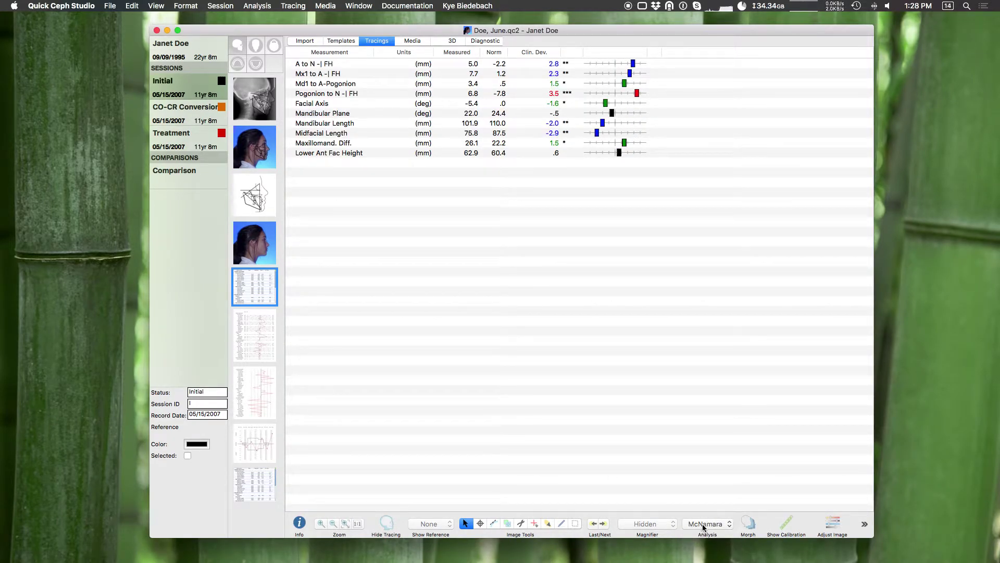
left_click(703, 524)
left_click(693, 508)
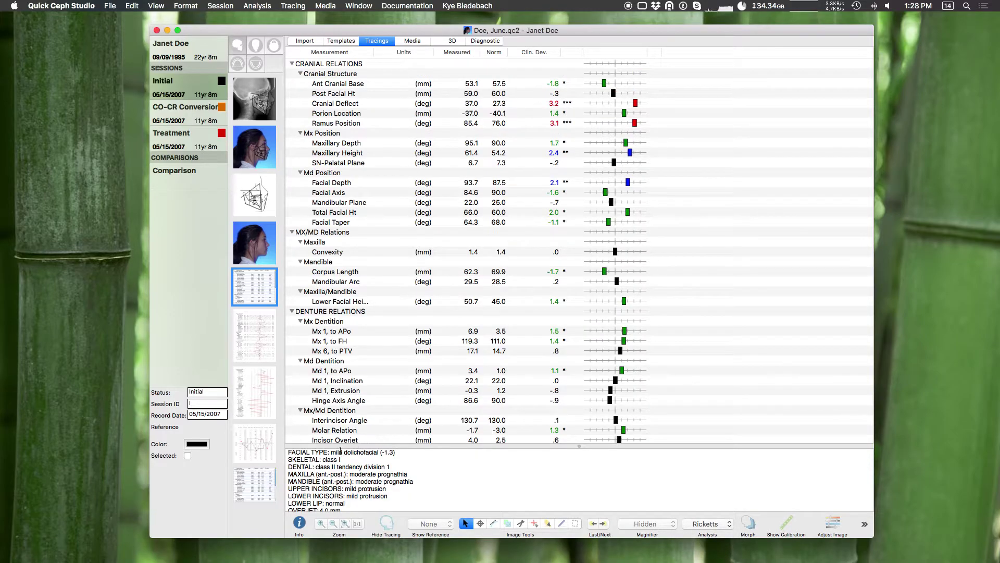
Enlarge the Ricketts diagnostic summary pane and scroll it back to the top.
left_click_drag(374, 446, 376, 435)
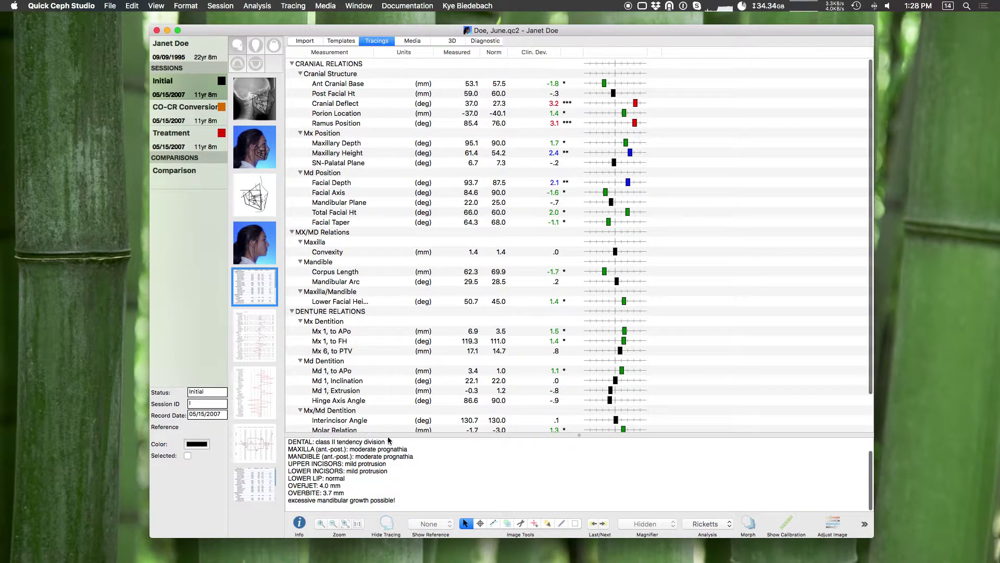
scroll(441, 443, "up", 2)
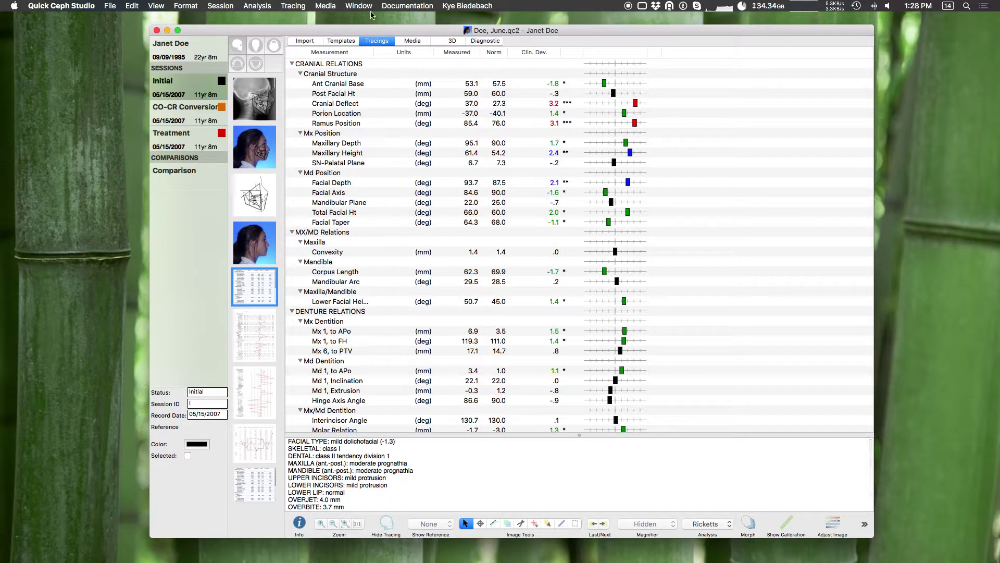
left_click(61, 6)
Open Preferences, shift the window slightly right, and show the Tracing settings.
left_click(78, 79)
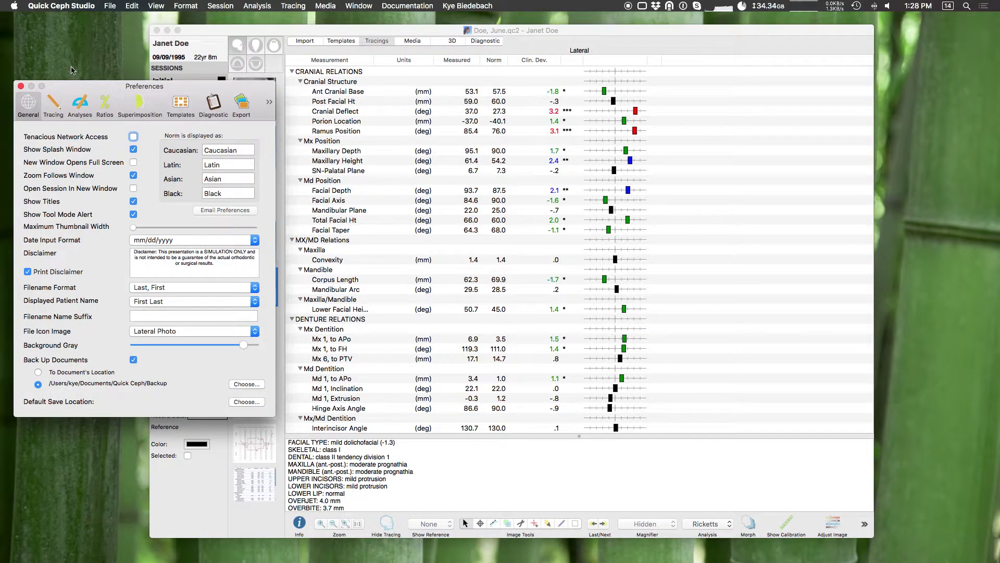
left_click(100, 87)
left_click_drag(101, 88, 110, 88)
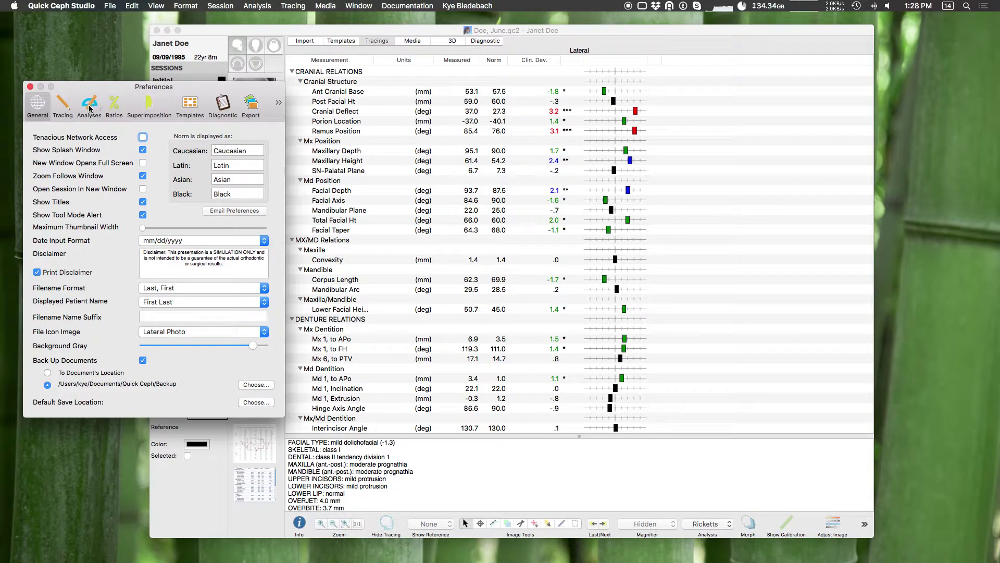
left_click(64, 107)
Scroll down and back up through the Tracing Analyses checklist to review enabled analyses.
scroll(187, 294, "down", 3)
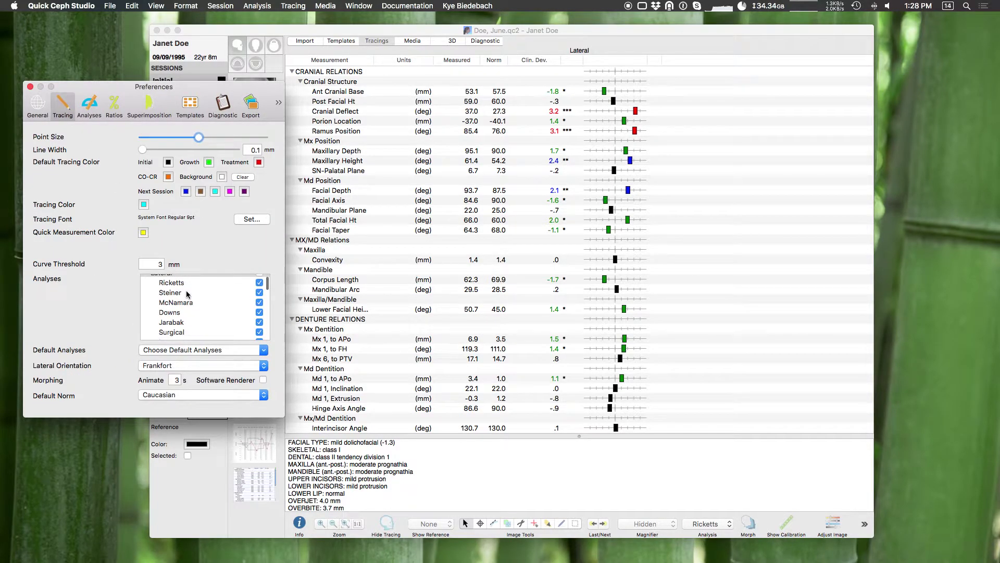
scroll(190, 297, "down", 2)
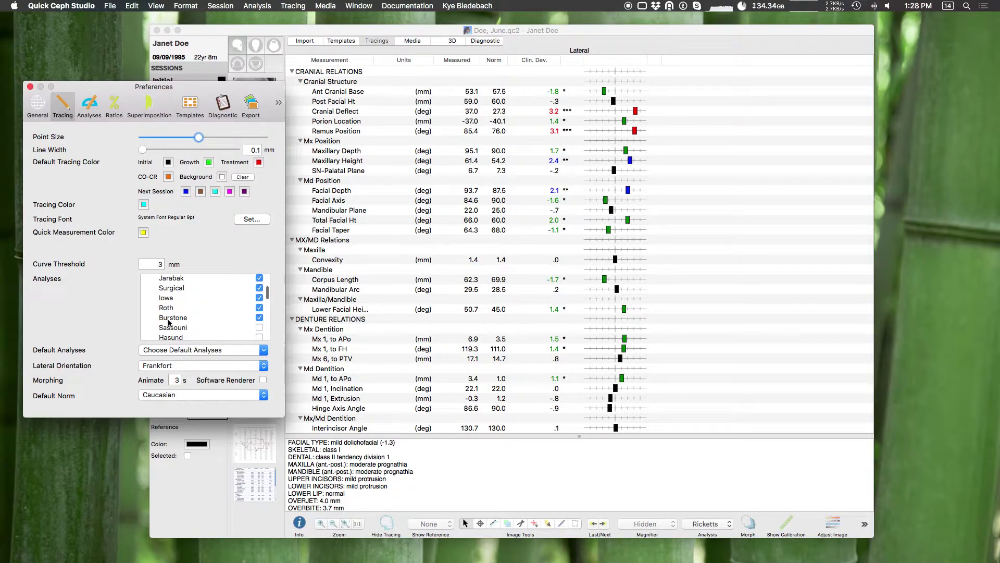
scroll(172, 320, "down", 2)
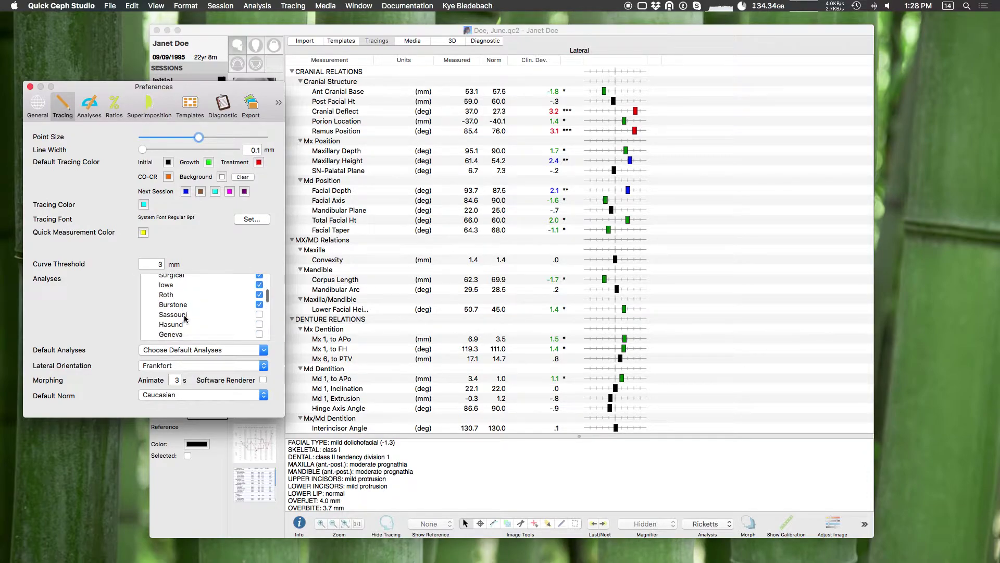
scroll(179, 314, "down", 2)
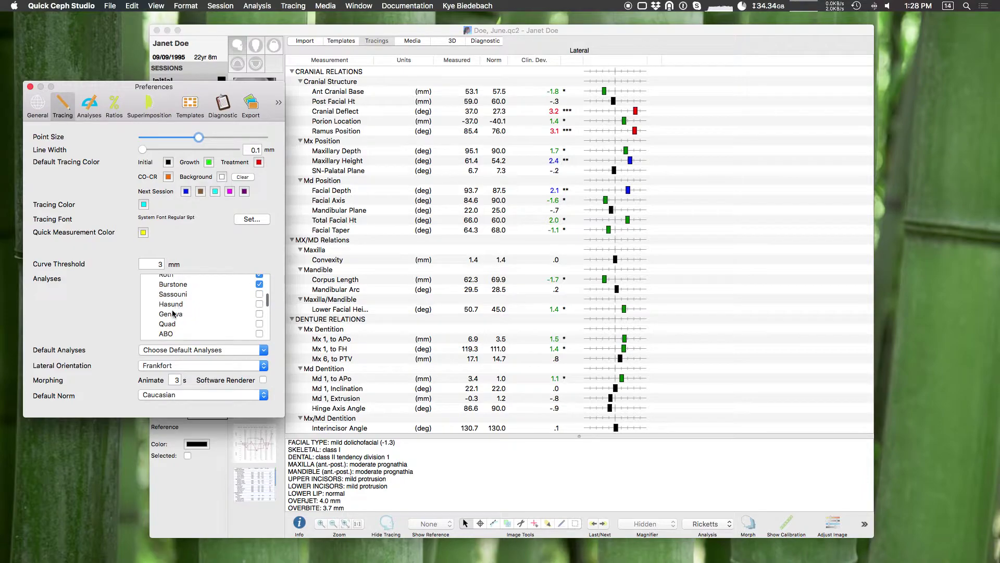
scroll(173, 318, "down", 2)
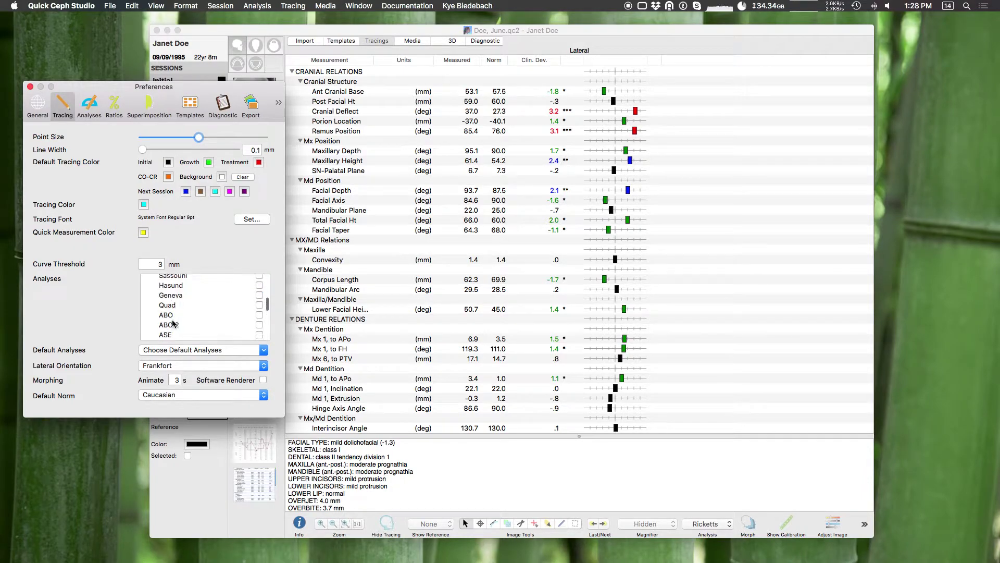
scroll(190, 320, "up", 1)
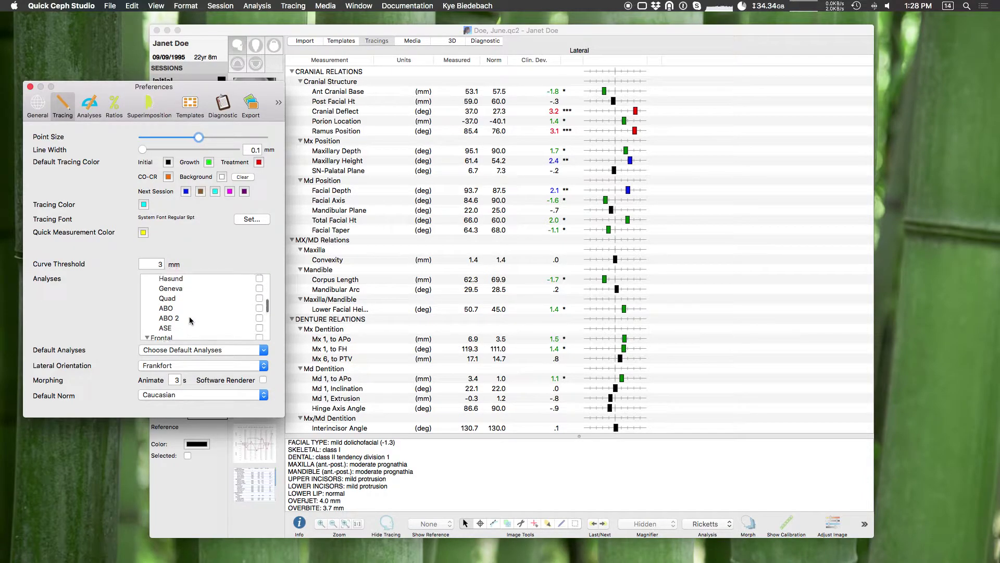
scroll(229, 310, "up", 1)
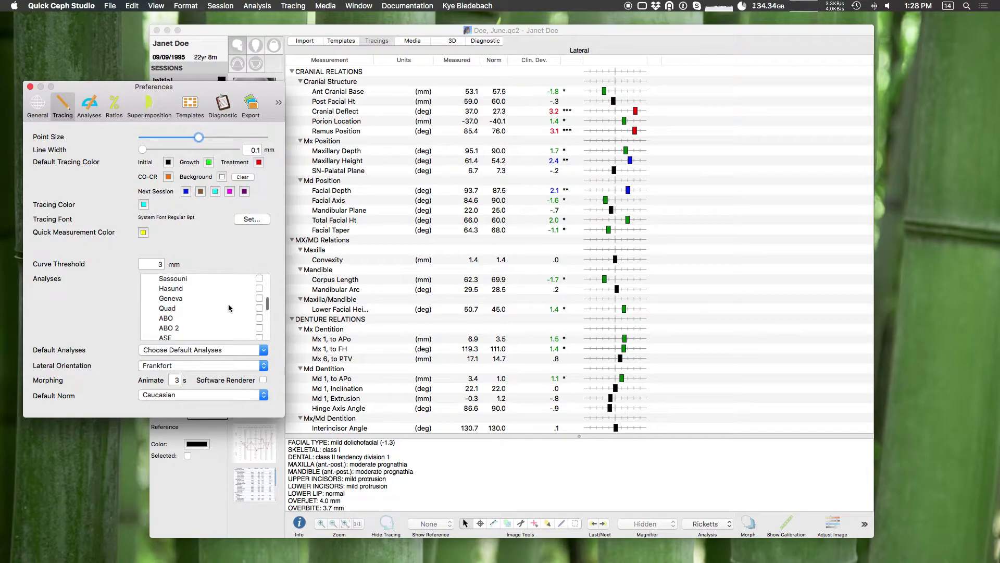
scroll(229, 309, "up", 1)
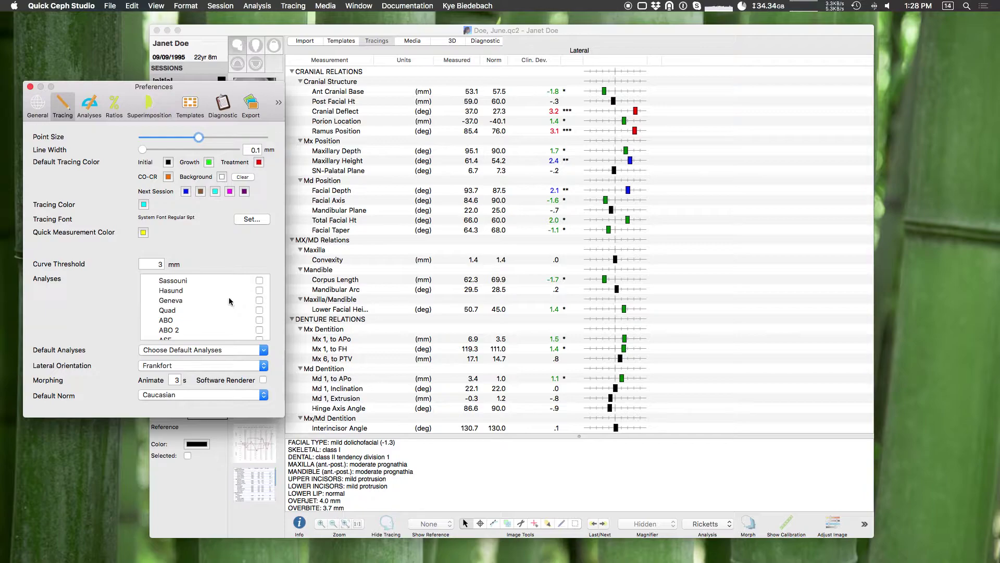
scroll(230, 300, "up", 2)
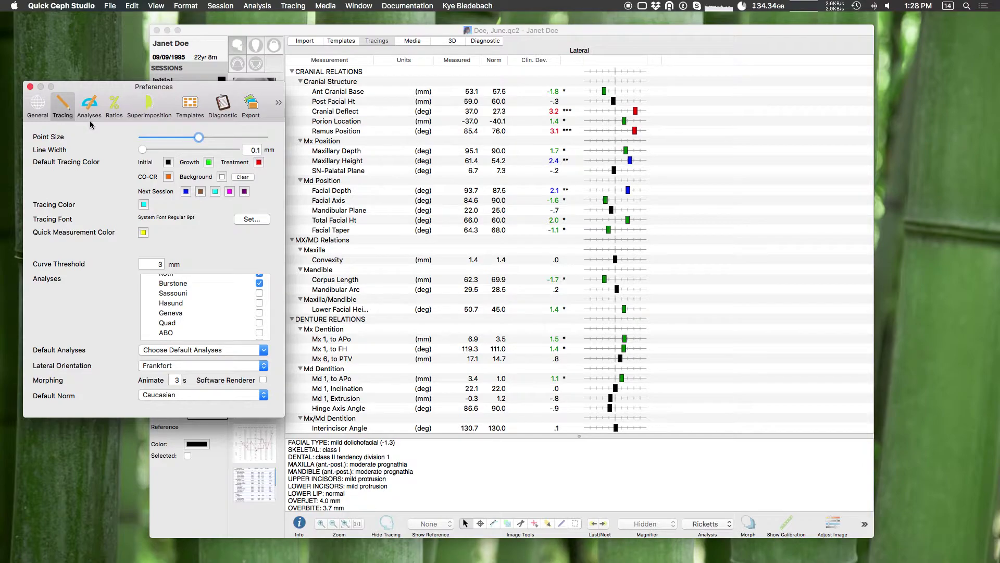
Show the Analyses definitions in Preferences and drop down the defined-analyses list.
left_click(94, 106)
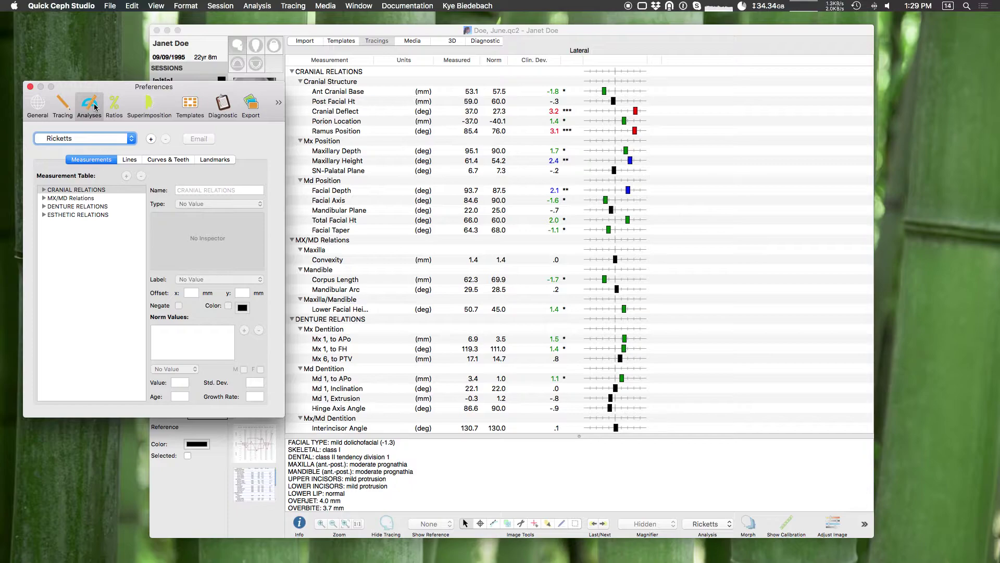
left_click(96, 138)
Create lateral analysis 'Demo Custom Analysis' copied from Steiner's measurements.
left_click(79, 148)
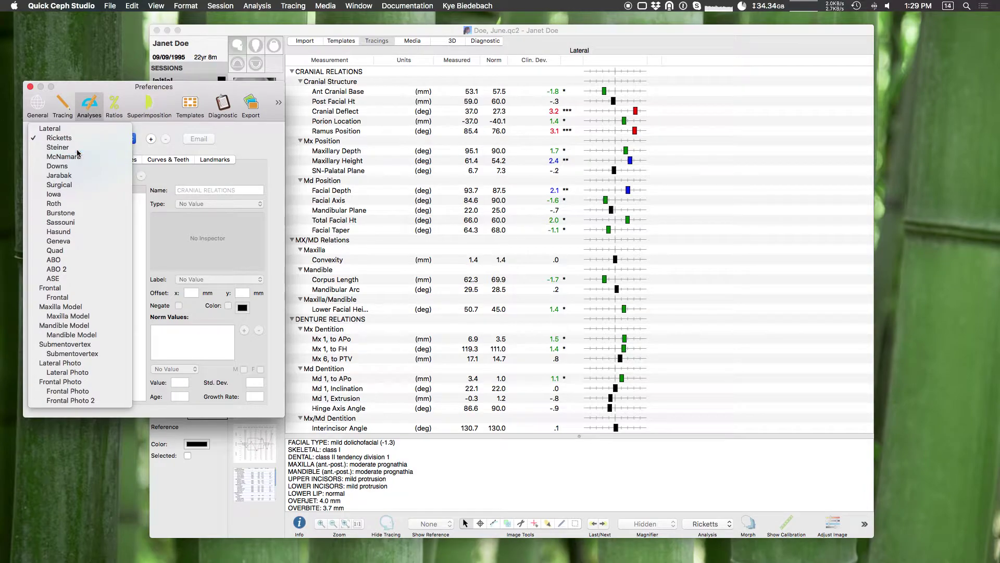
left_click(151, 140)
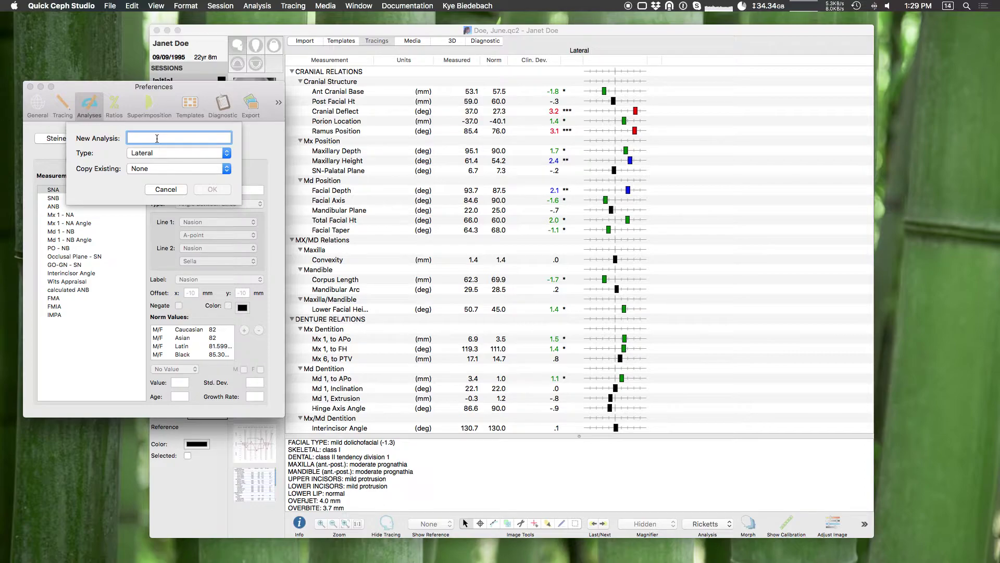
type("Demo Custom Analysis")
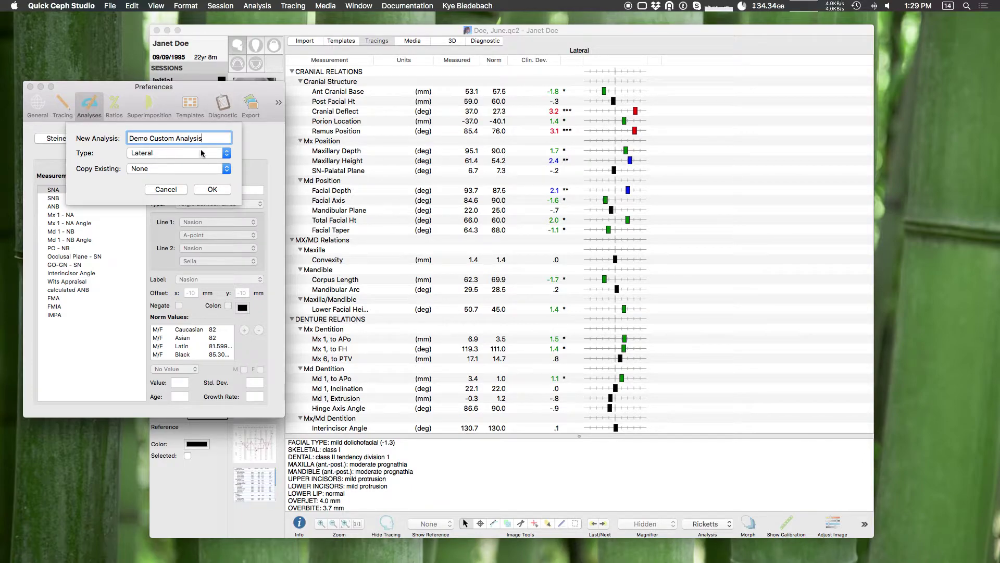
left_click(179, 169)
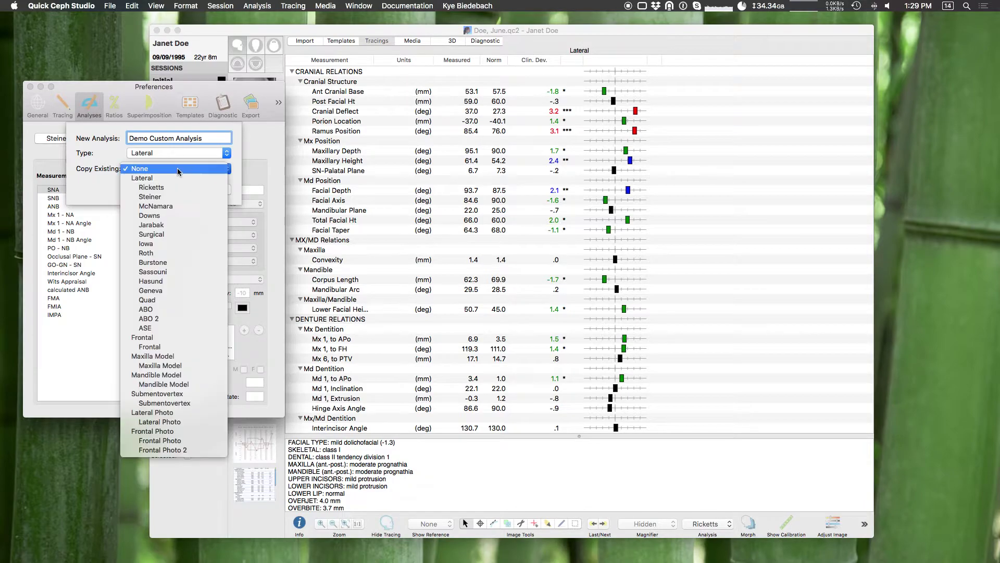
left_click(175, 197)
left_click(218, 193)
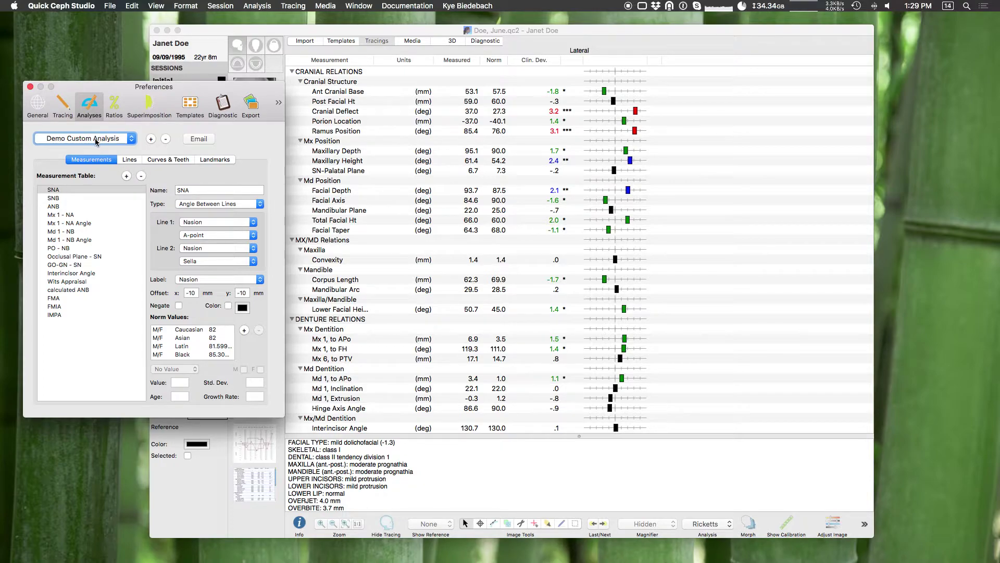
Compare Demo Custom Analysis measurements with Steiner's, including SNB, Mx 1 - NA and Interincisor Angle.
left_click(105, 199)
left_click(105, 215)
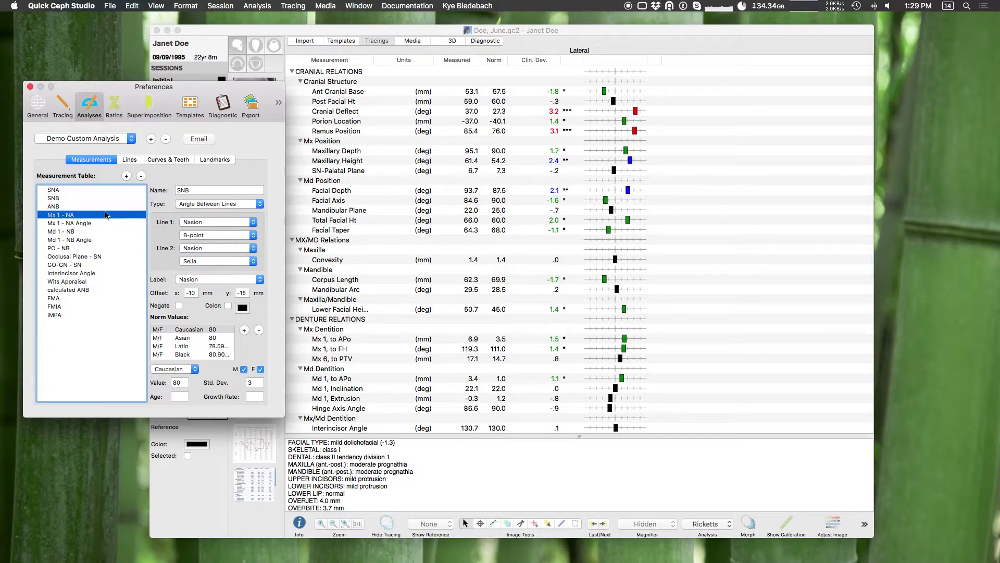
left_click(103, 138)
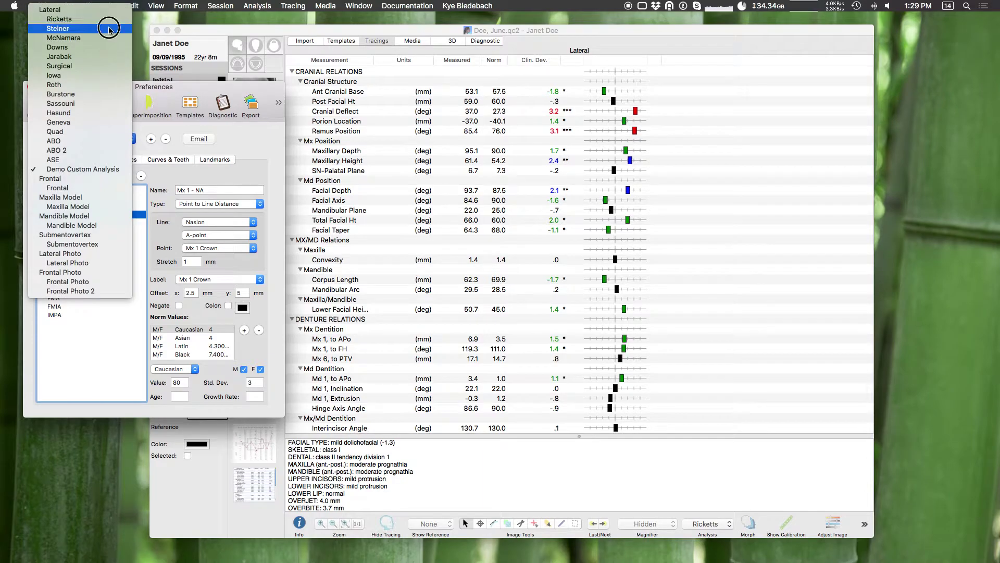
left_click(109, 28)
left_click(104, 273)
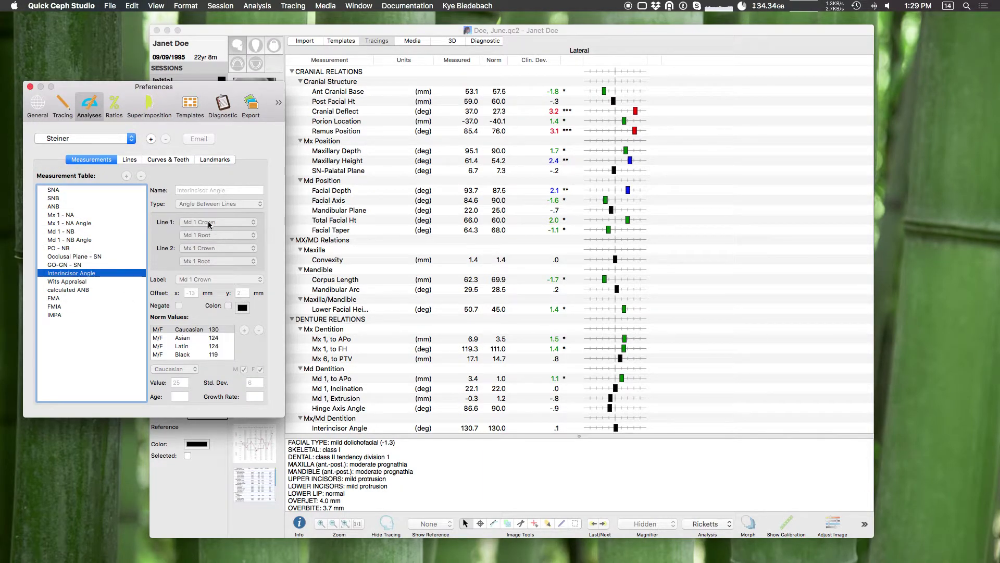
left_click(91, 138)
left_click(114, 275)
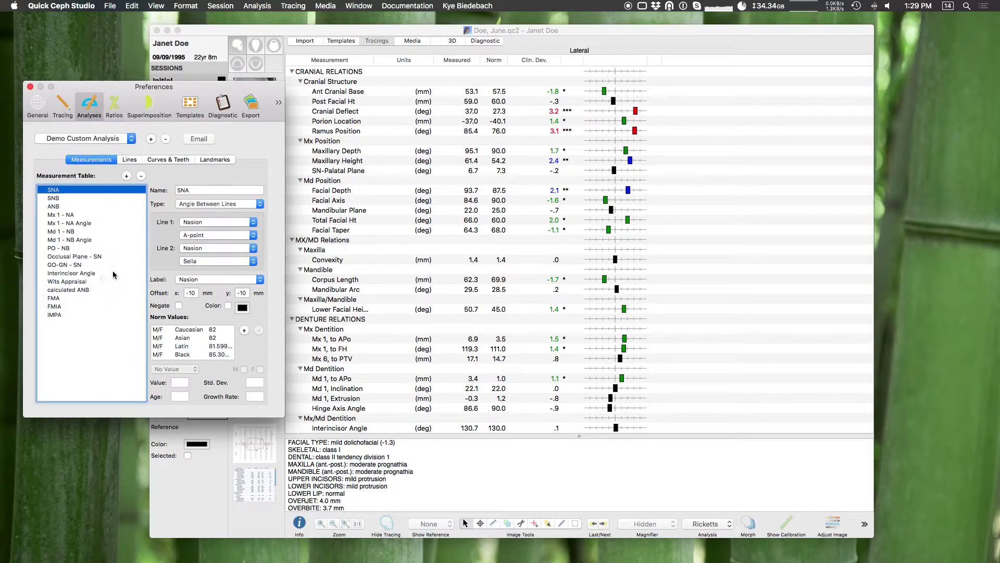
left_click(104, 273)
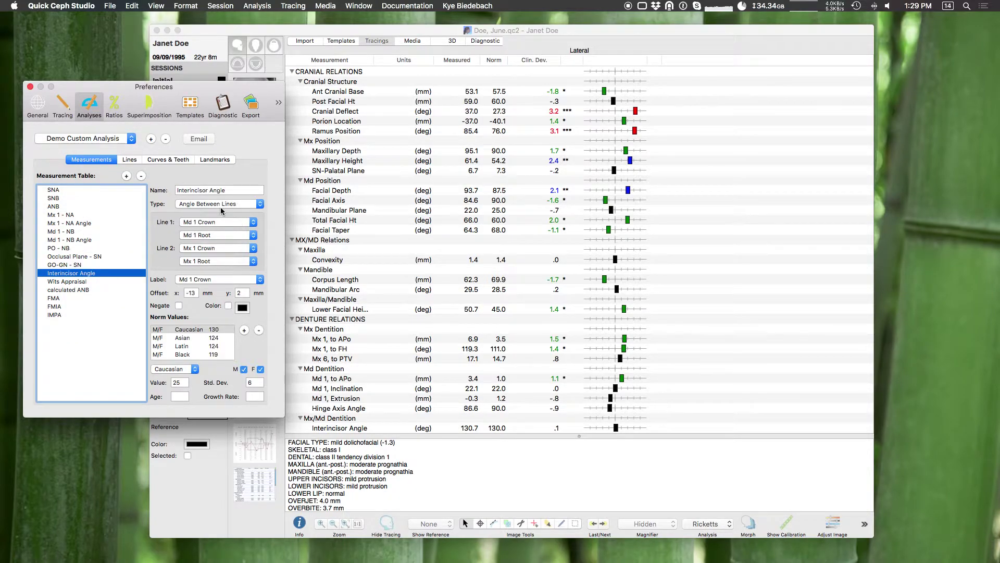
Delete the ANB measurement from Demo Custom Analysis.
left_click(111, 225)
left_click(74, 209)
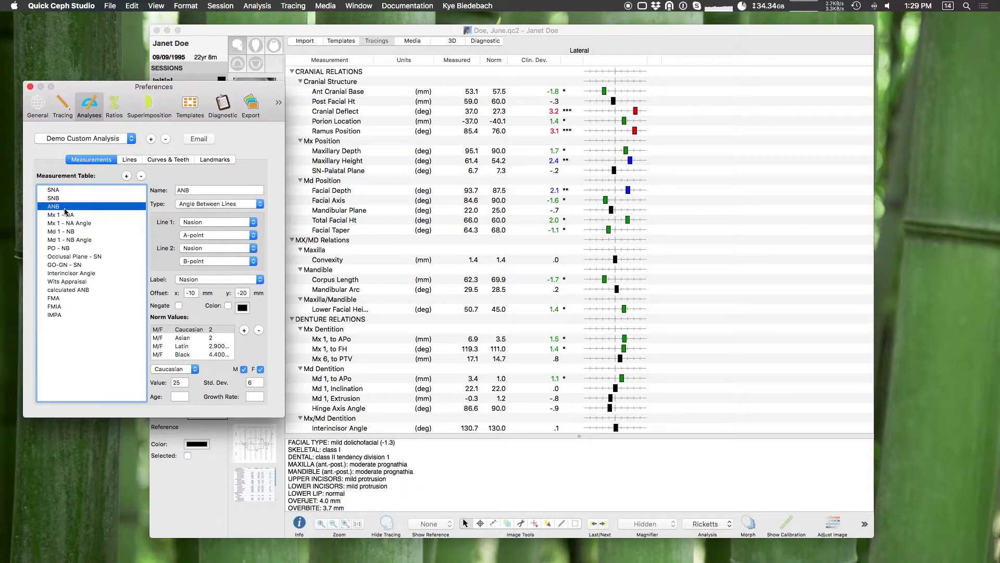
left_click(140, 176)
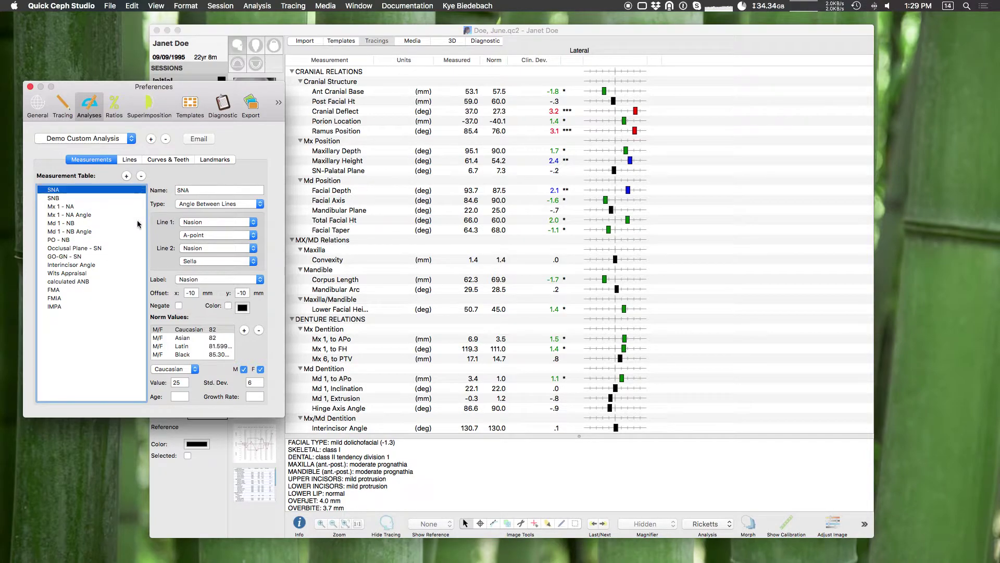
Copy the Y - Axis and Mx 1 - APo measurements from the Downs analysis.
left_click(111, 198)
left_click(121, 139)
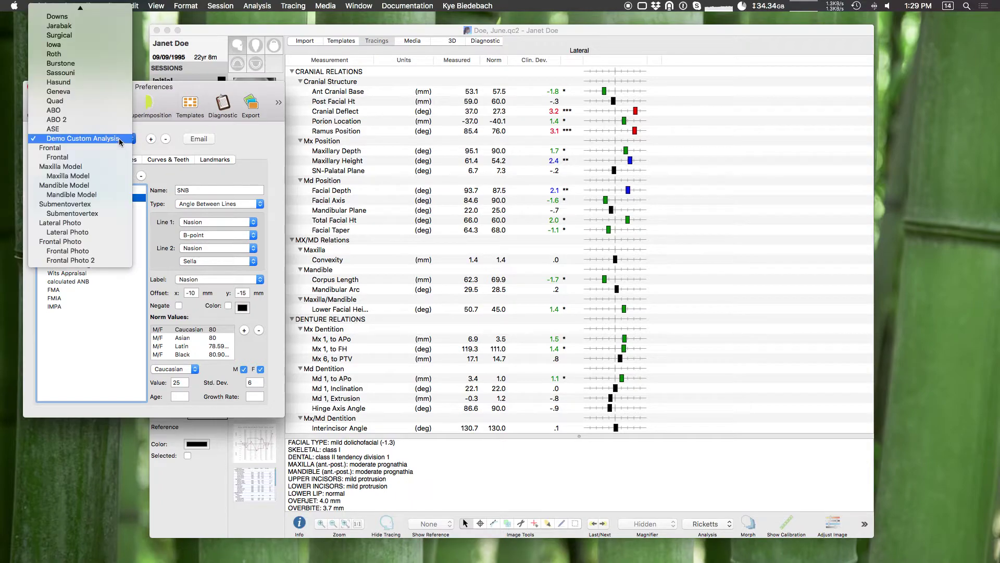
left_click(111, 150)
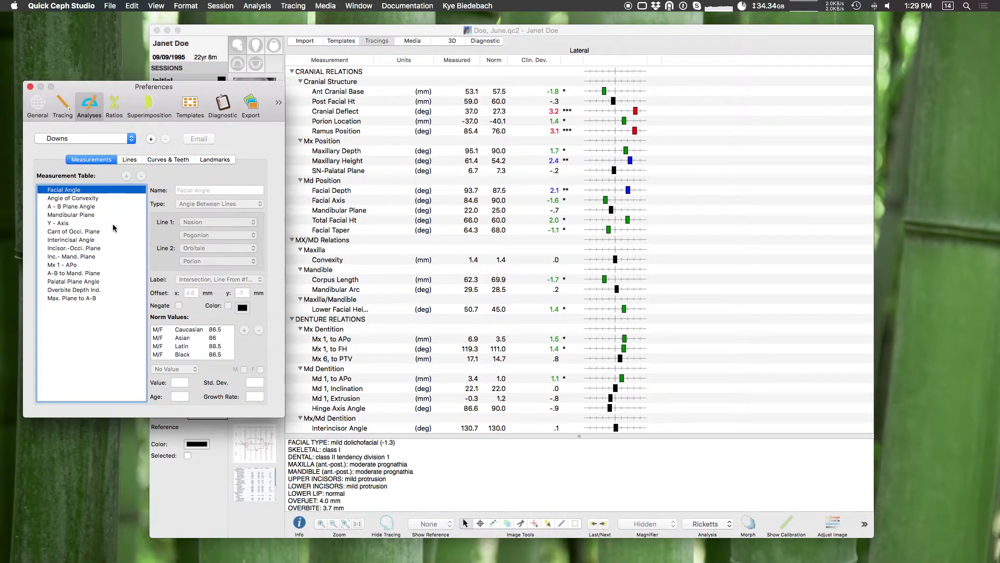
left_click(114, 224)
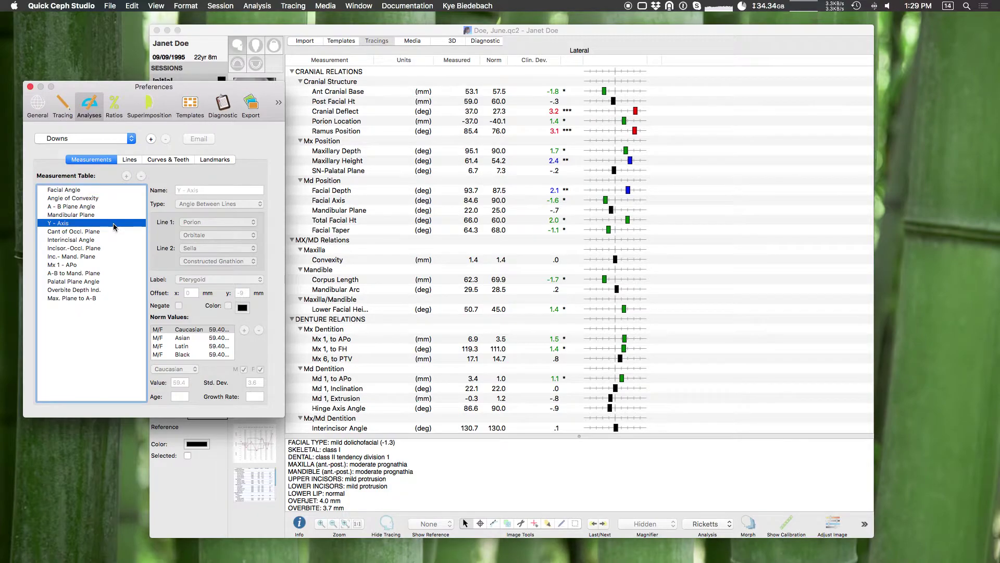
left_click(107, 265, "super")
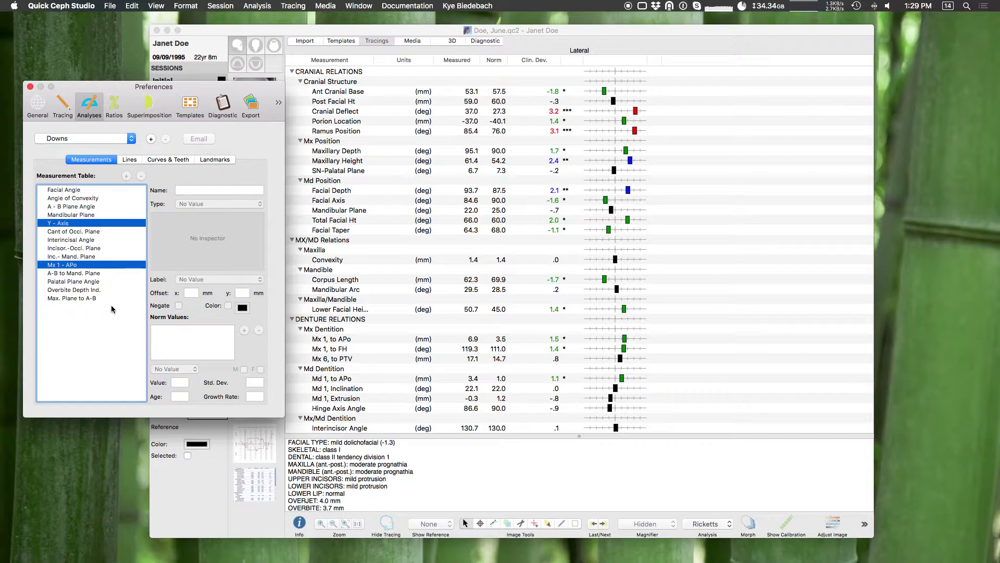
left_click(133, 5)
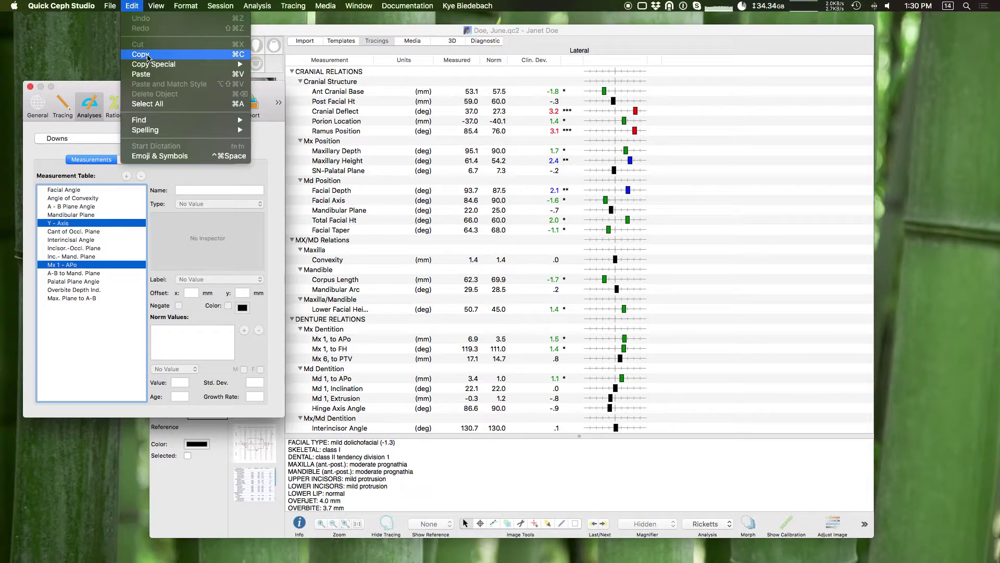
left_click(203, 55)
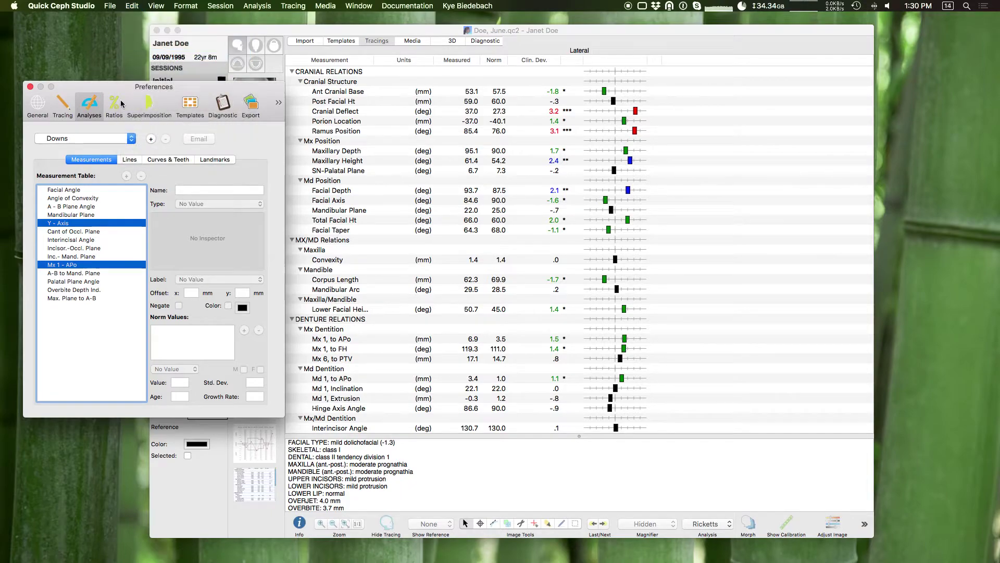
Paste Y - Axis and Mx 1 - APo into Demo Custom Analysis.
left_click(97, 138)
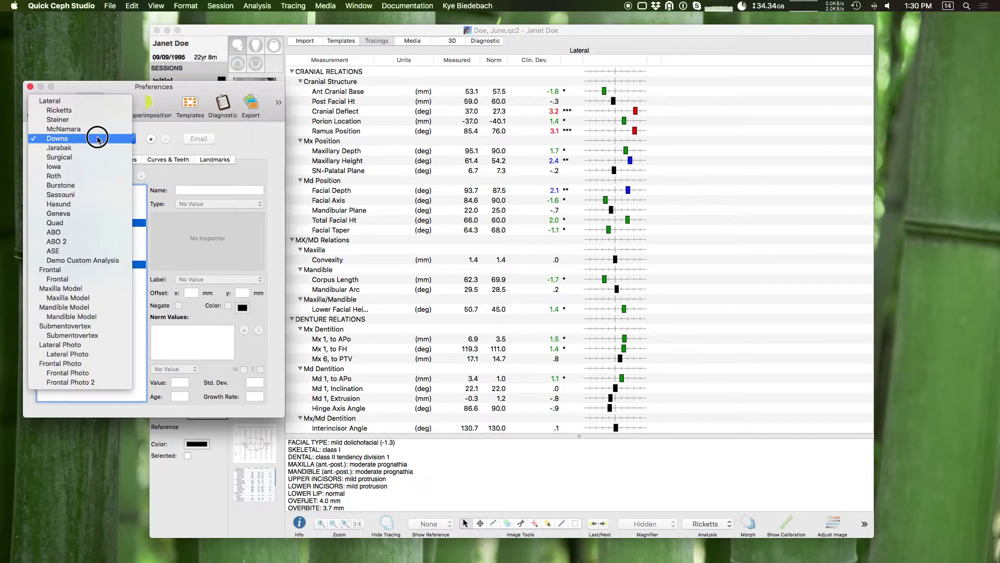
left_click(84, 261)
left_click(132, 6)
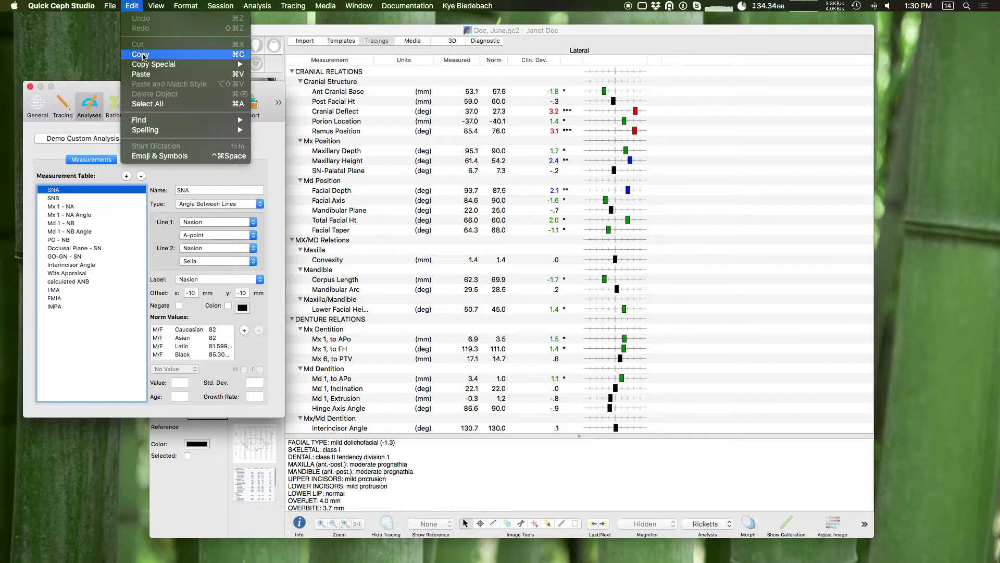
left_click(150, 78)
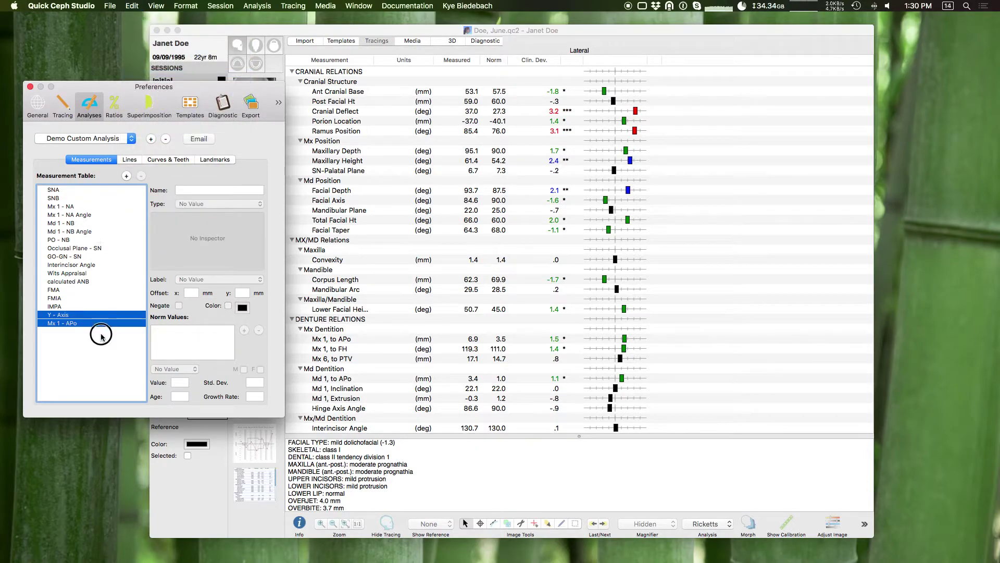
left_click(96, 324)
left_click(709, 524)
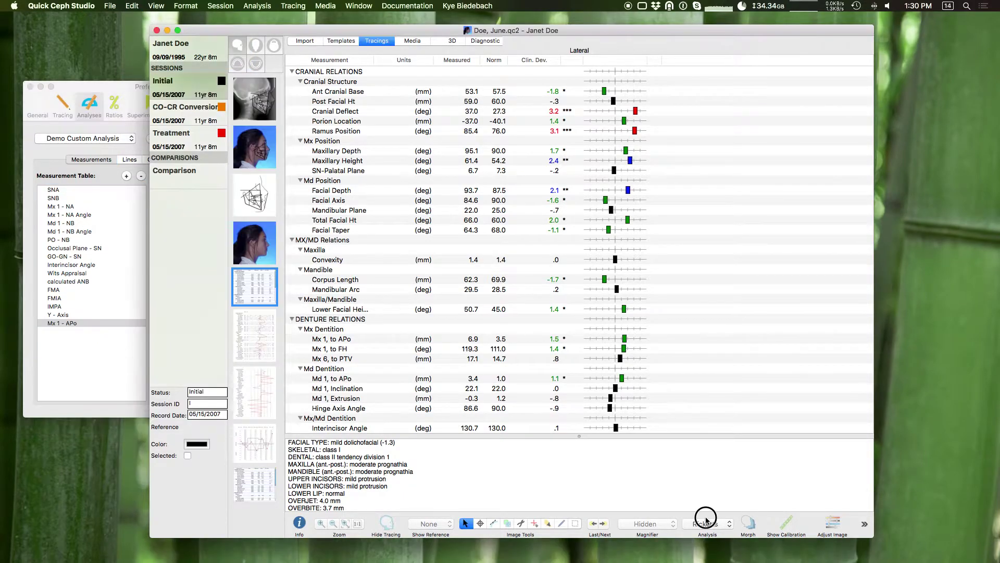
Apply Demo Custom Analysis to the patient and move Mx 1 - APo to the table's top.
left_click(709, 524)
left_click(729, 550)
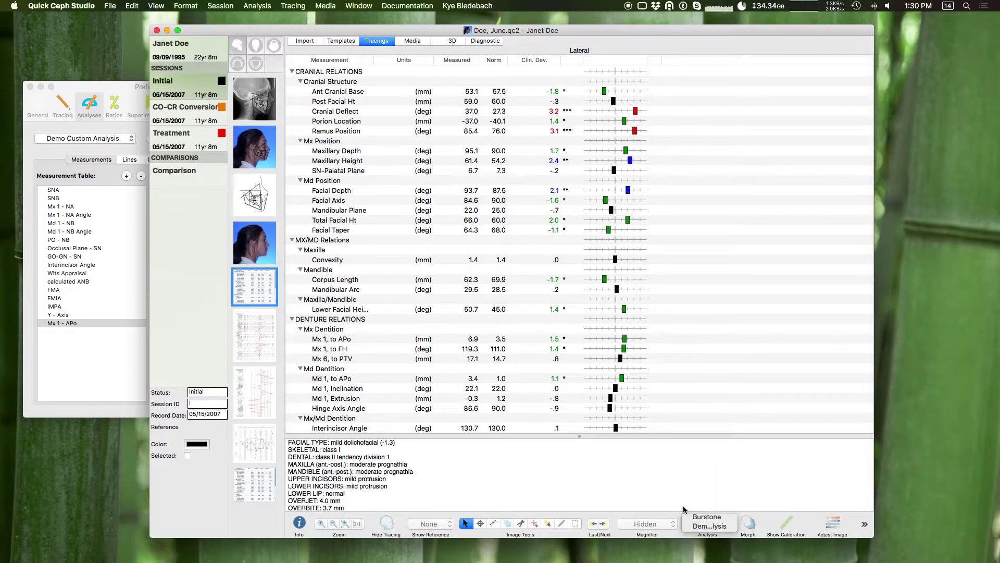
left_click(130, 357)
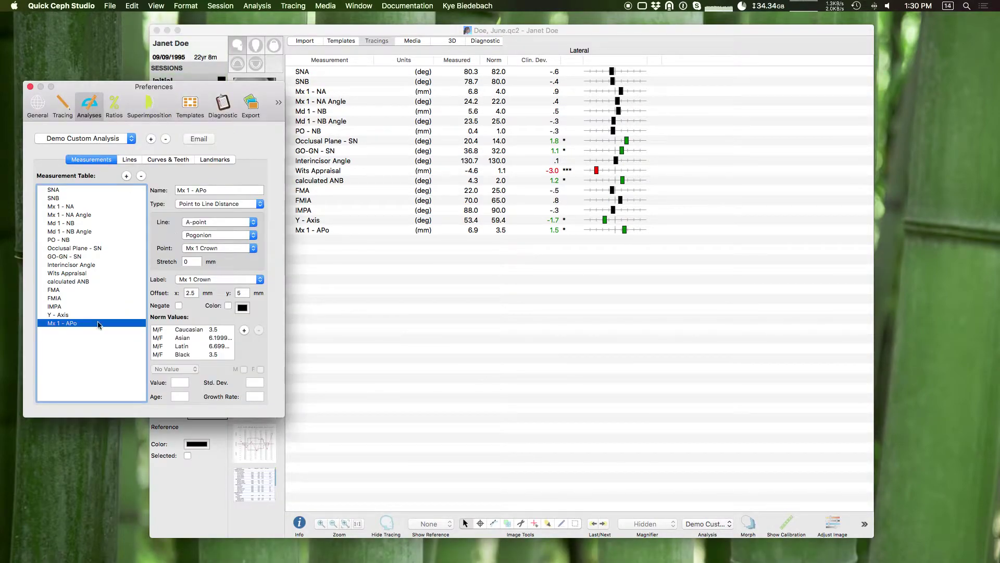
left_click_drag(73, 322, 80, 190)
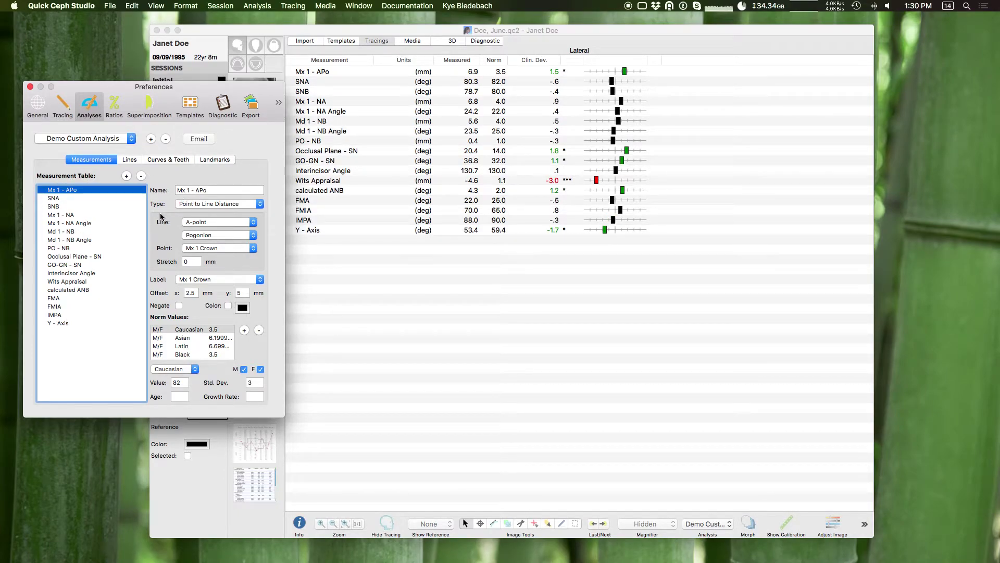
Review the Mx 1 - NA Angle, Occlusal Plane - SN and Wits Appraisal measurements.
left_click(98, 225)
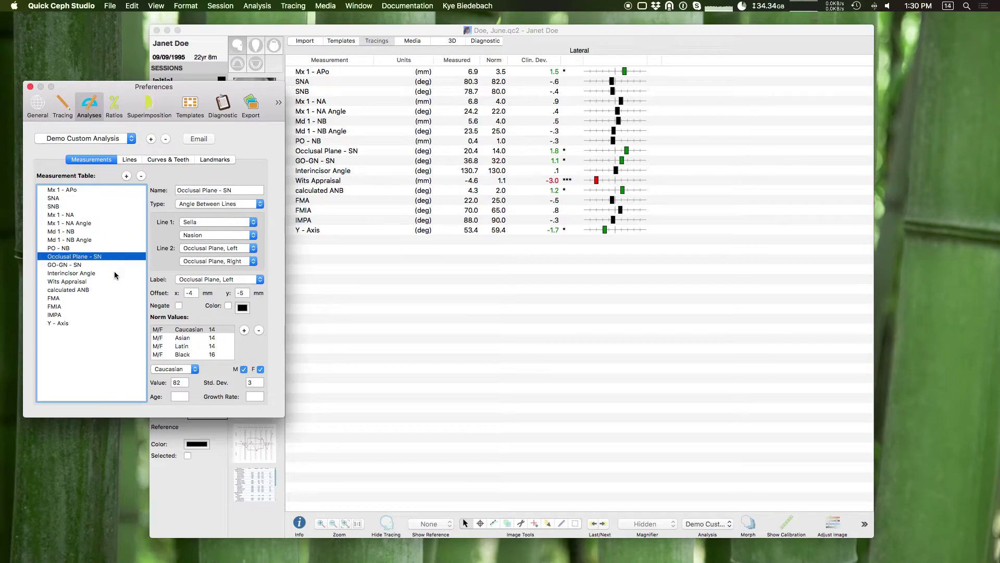
left_click(112, 256)
left_click(116, 282)
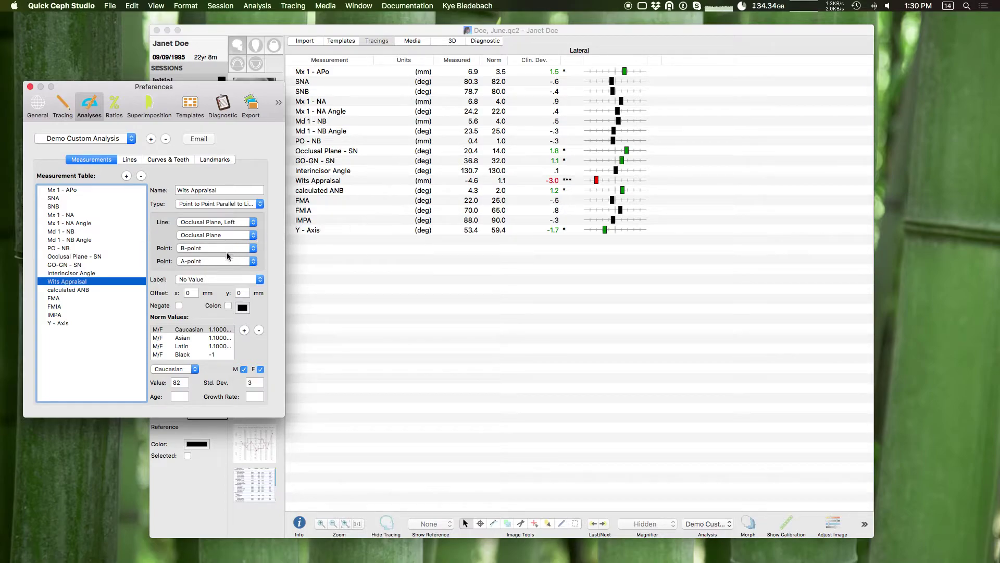
left_click(339, 257)
Show the tracing, then place the Wits Appraisal label at Nasion.
left_click(259, 191)
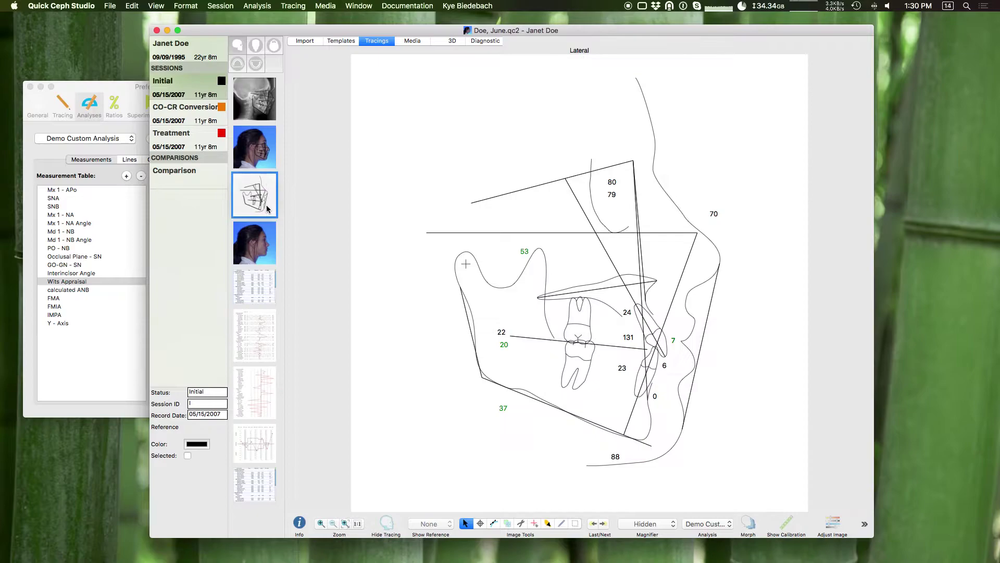
left_click(113, 280)
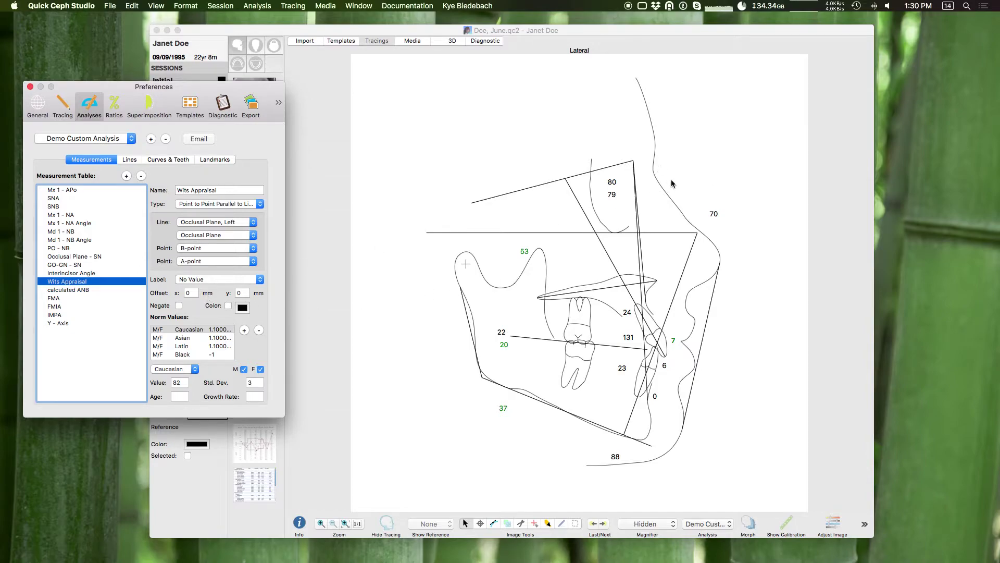
left_click(213, 281)
type("n")
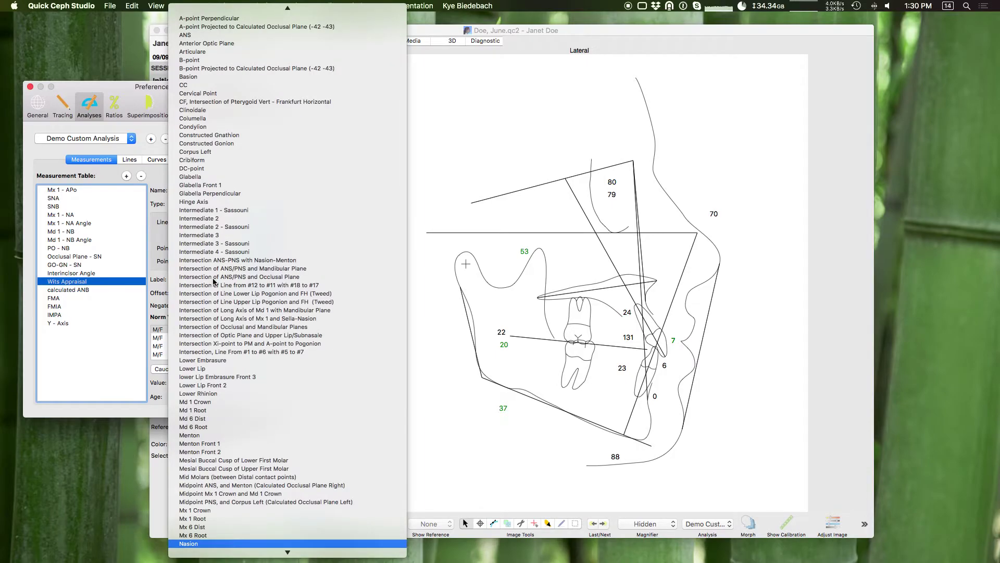
left_click(213, 544)
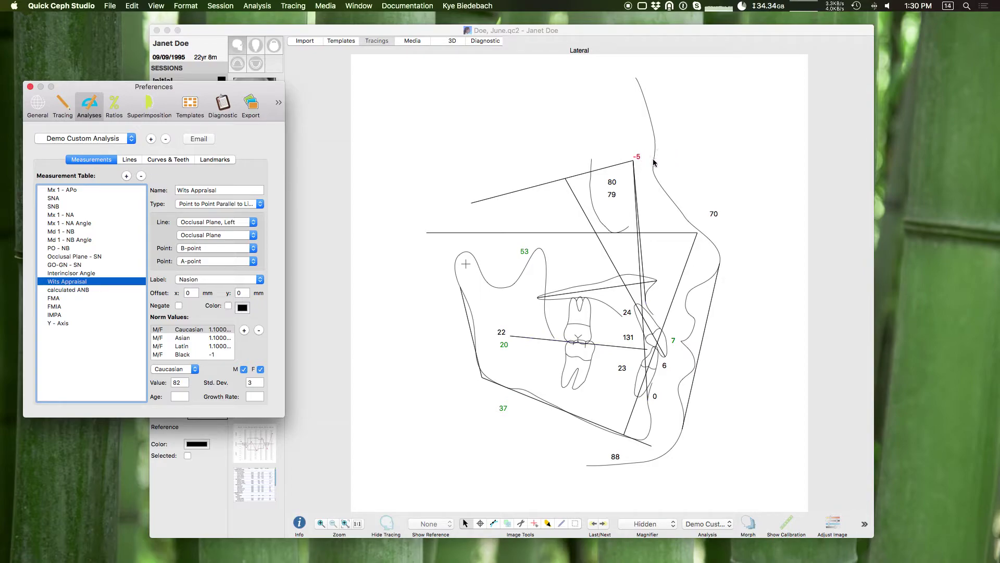
Set the Wits Appraisal label's horizontal offset to 10 mm.
left_click(181, 293)
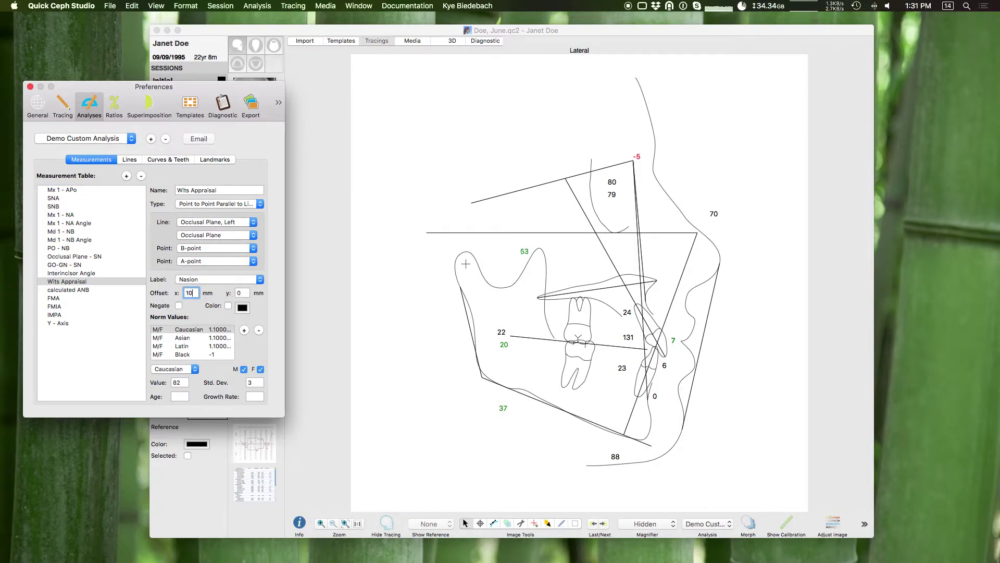
key("Tab")
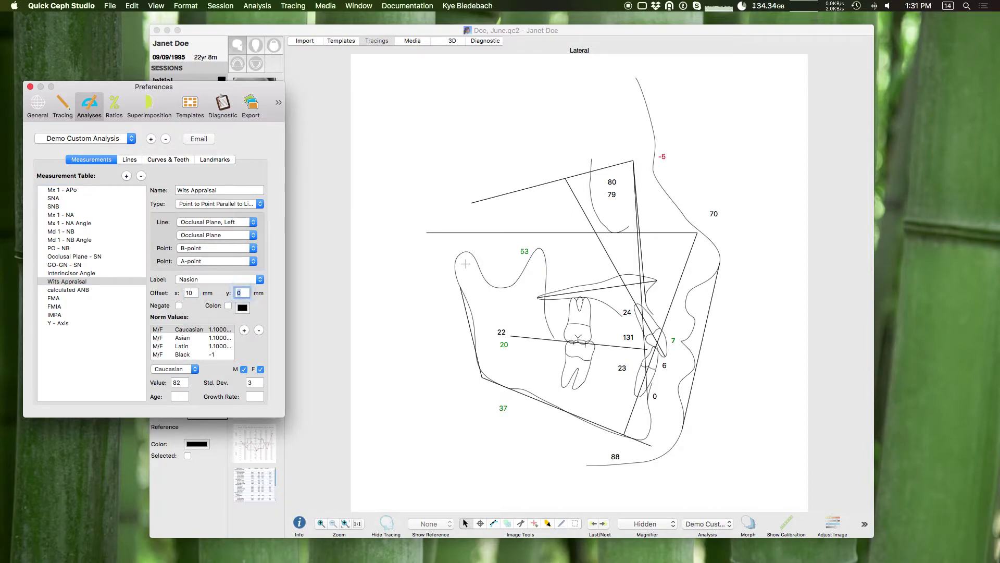
left_click(198, 292)
left_click_drag(198, 293, 187, 291)
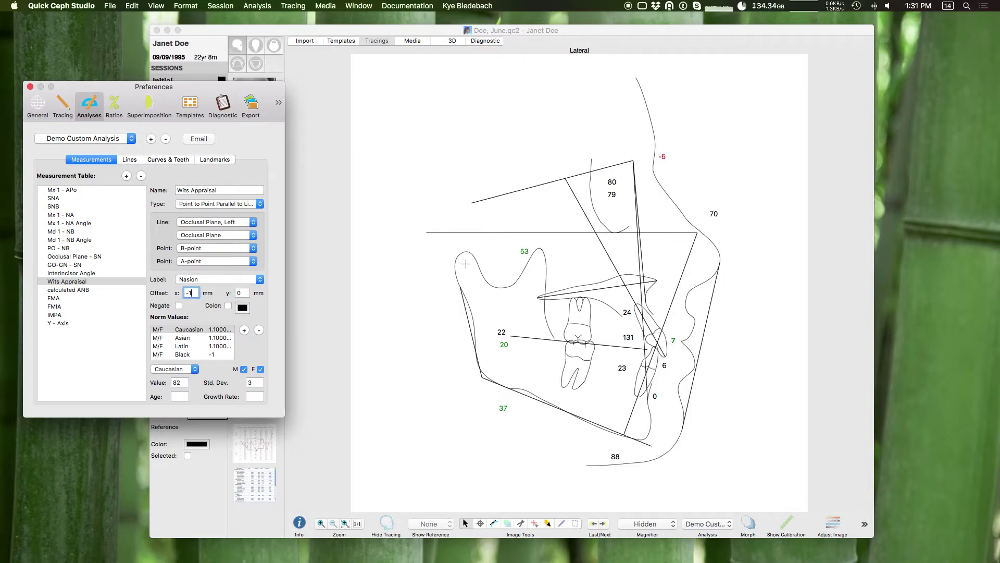
key("Tab")
triple_click(196, 292)
type("10")
key("Return")
Set the Wits Appraisal label's vertical offset to 0 mm.
left_click(239, 292)
key("Return")
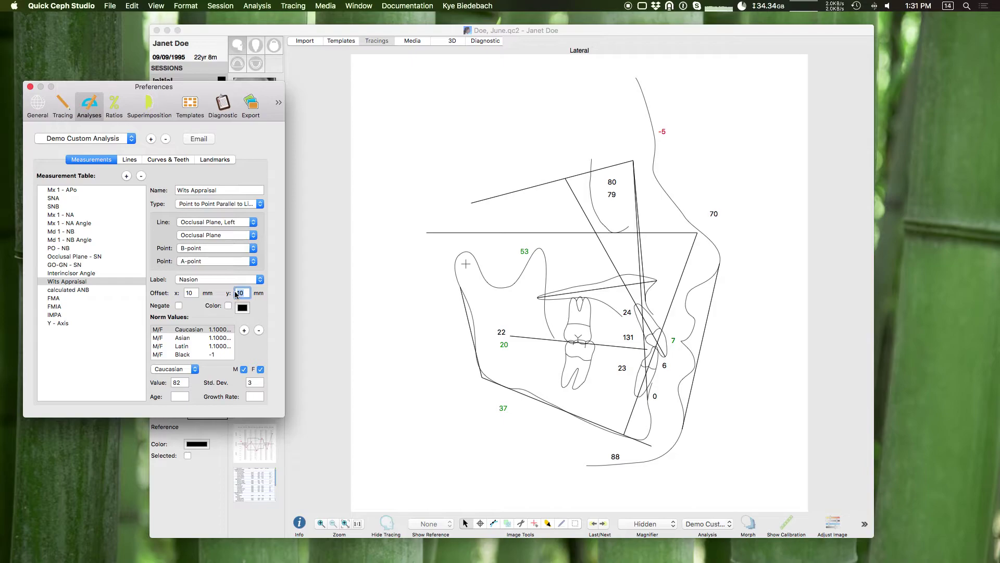
type("-")
key("Return")
type("0")
left_click(97, 332)
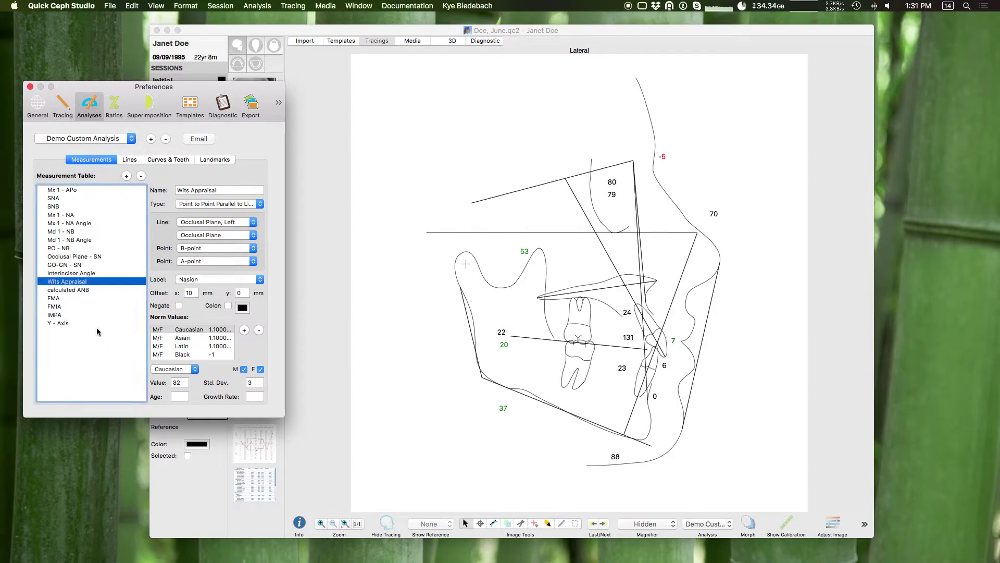
Add a New Measurement to the analysis and keep its type as Point to Point Distance.
left_click(127, 177)
left_click(234, 190)
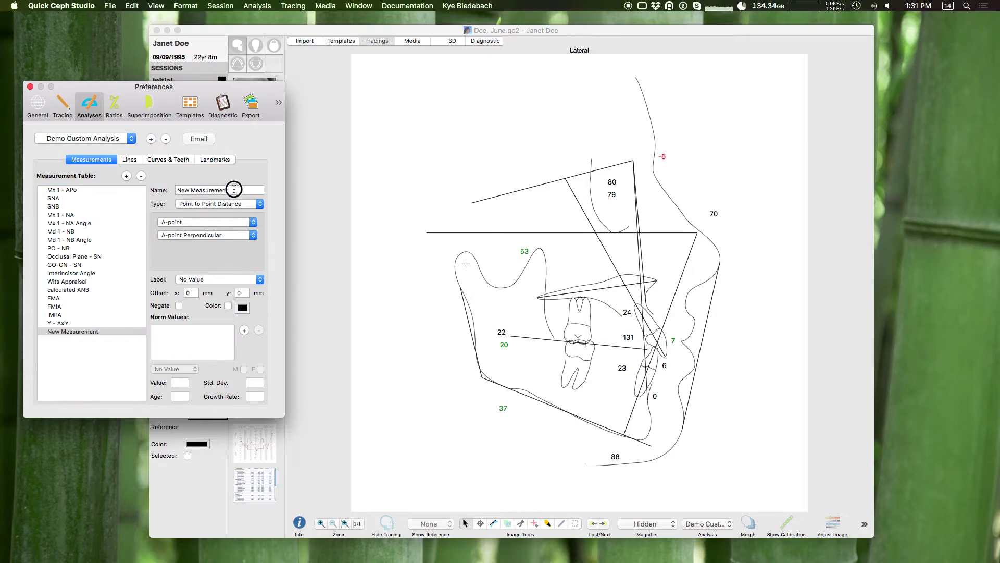
left_click(205, 207)
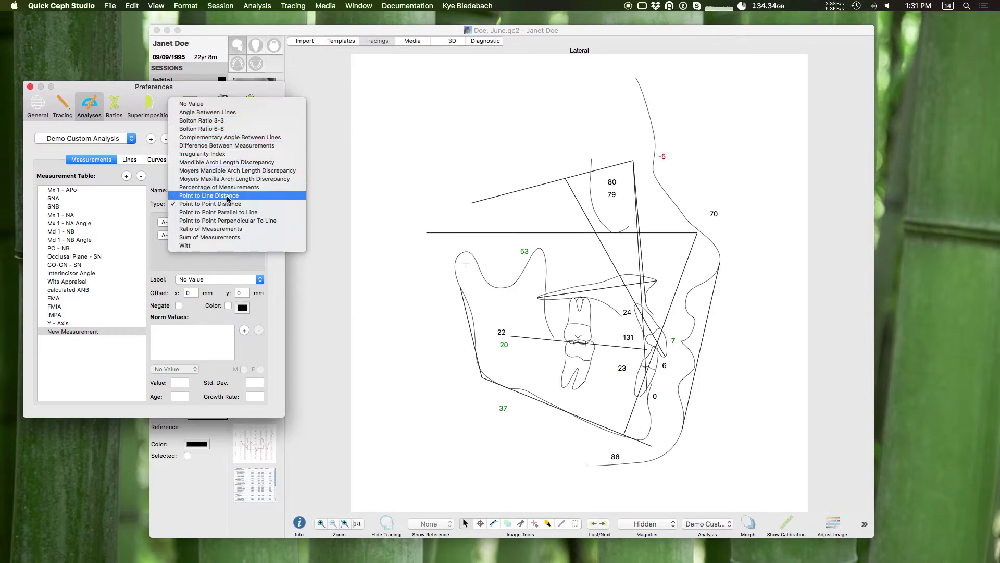
left_click(258, 204)
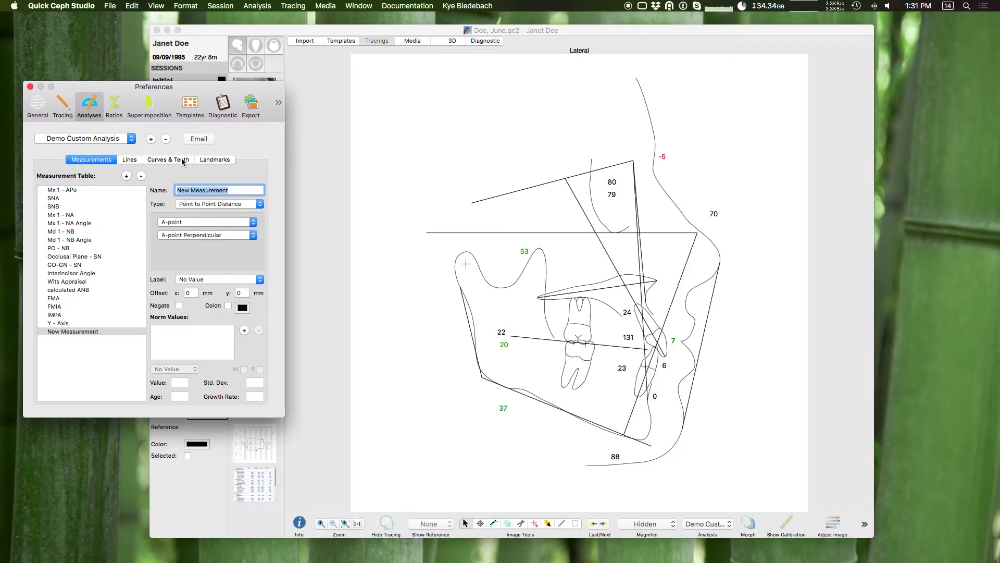
In Lines, Points and Arcs, keep the Nasion to A-point line style solid.
left_click(131, 161)
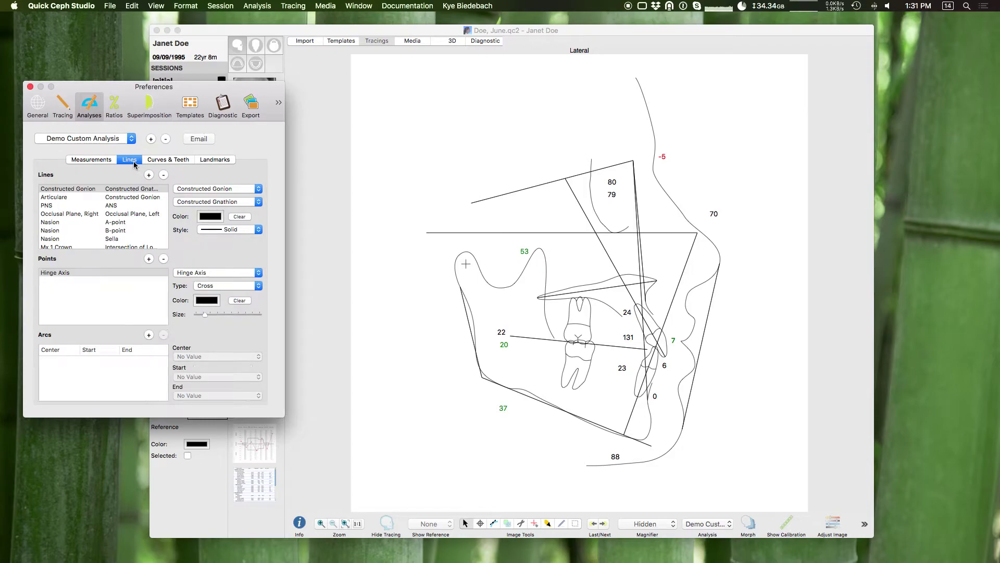
left_click(115, 222)
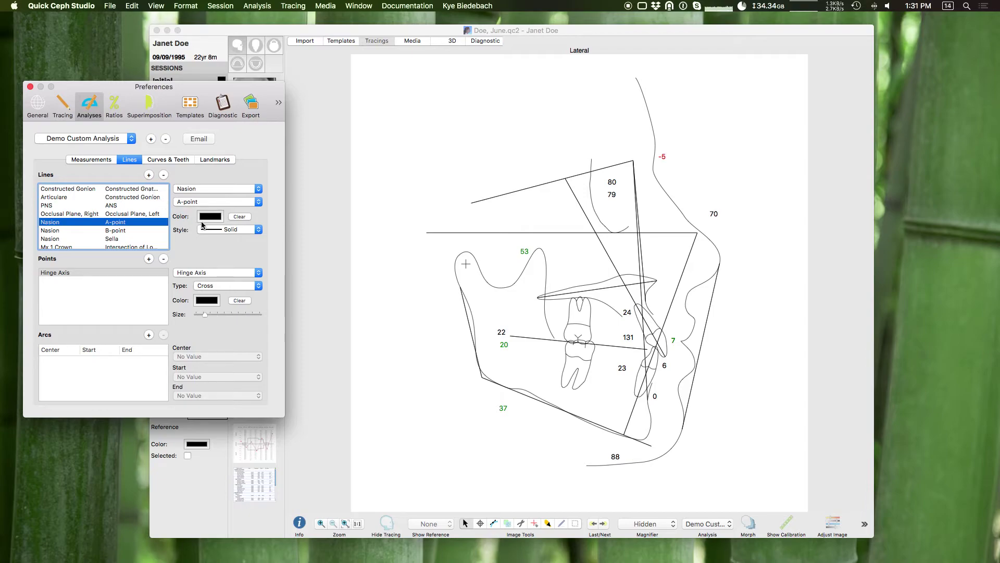
left_click(232, 230)
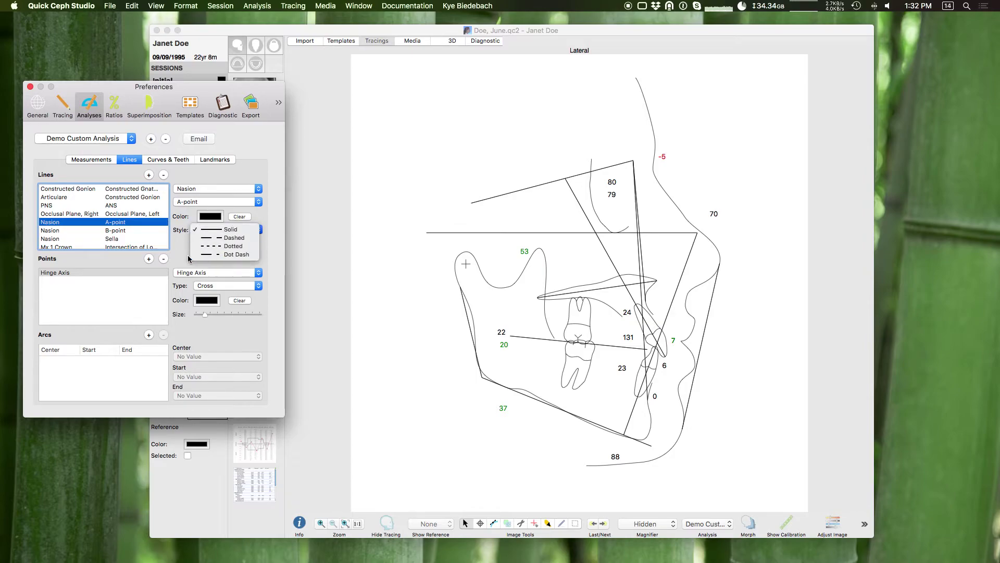
left_click(177, 243)
Add a point marker for Sella drawn as a Circle.
left_click(152, 280)
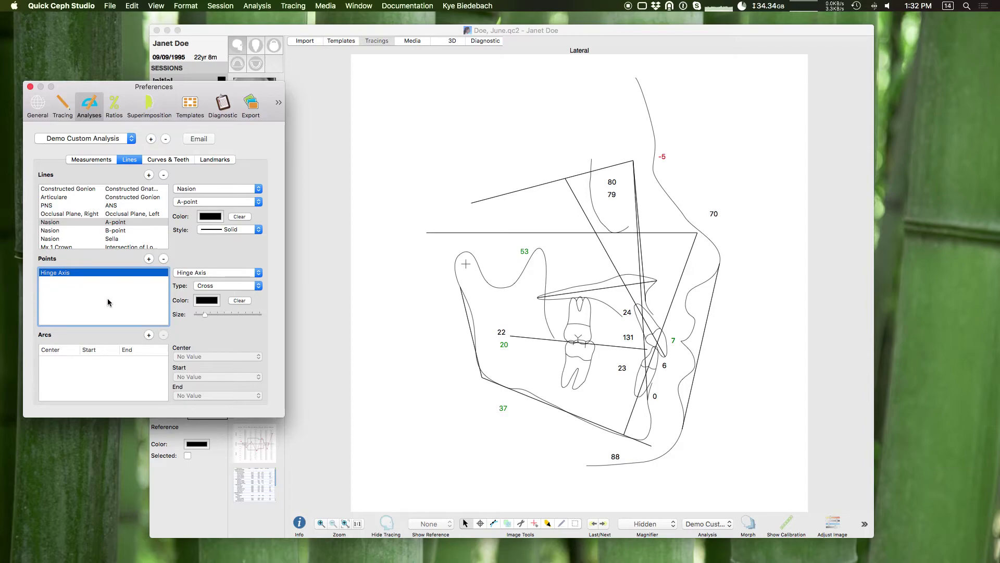
left_click(148, 259)
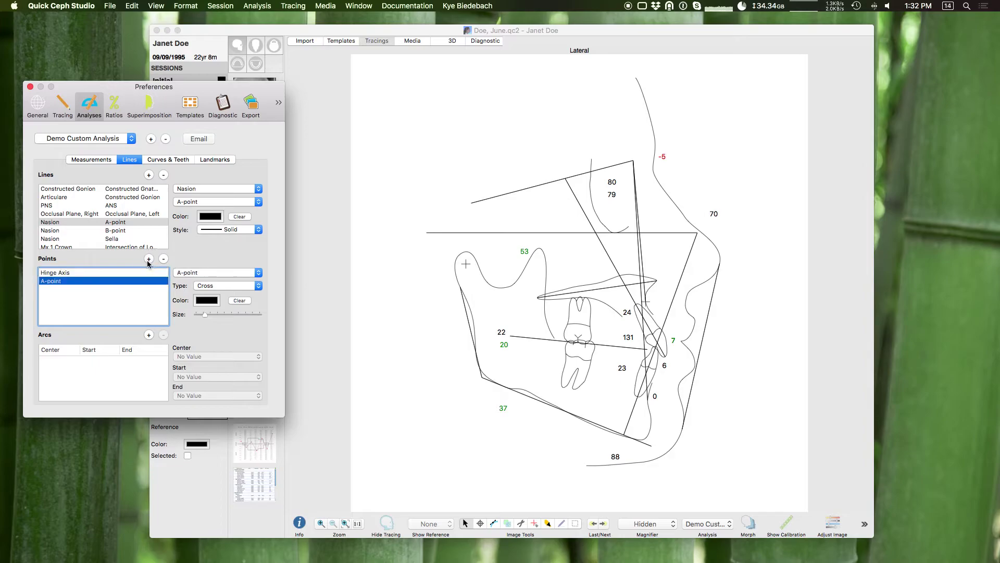
left_click(196, 274)
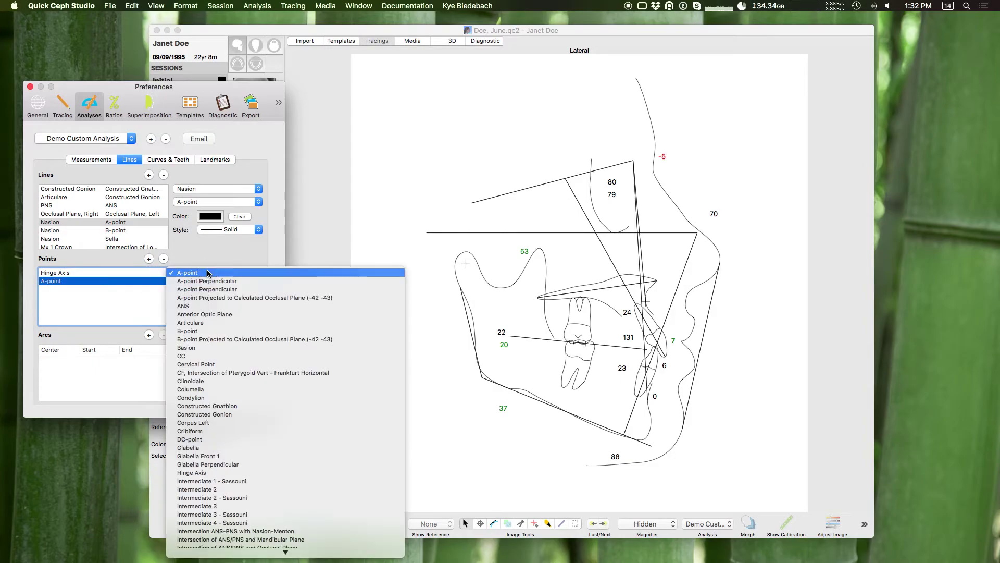
key("s")
key("Return")
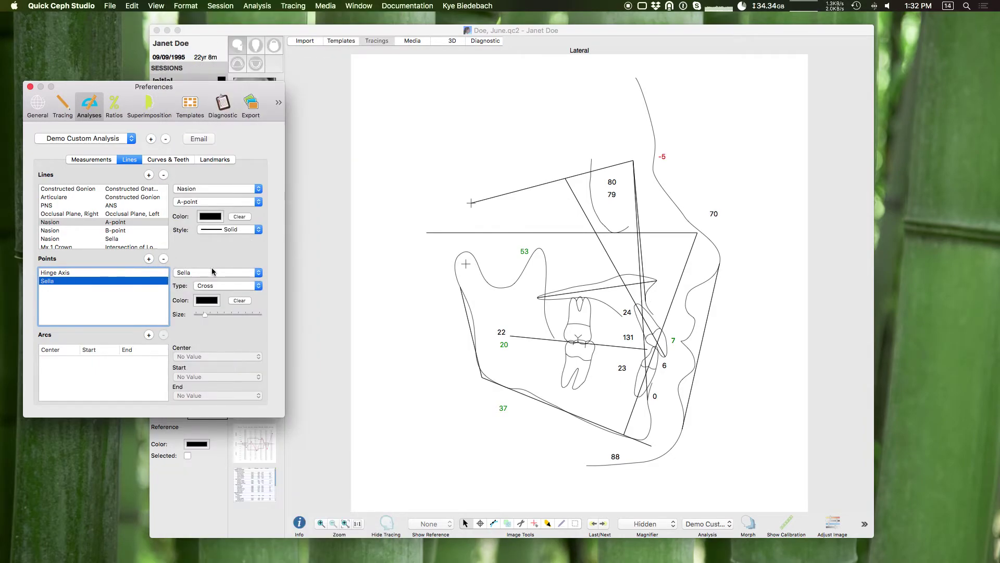
left_click(242, 285)
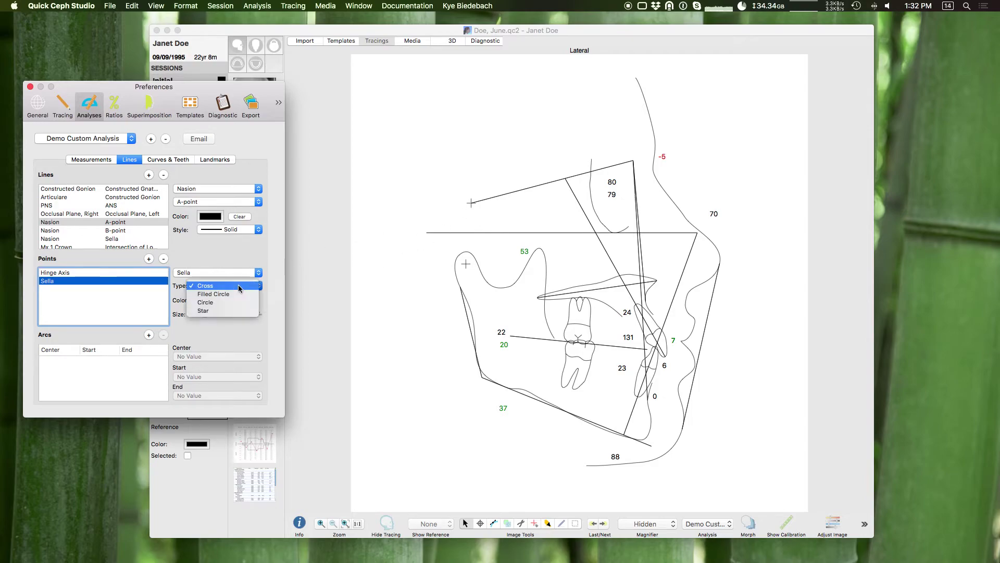
left_click(242, 304)
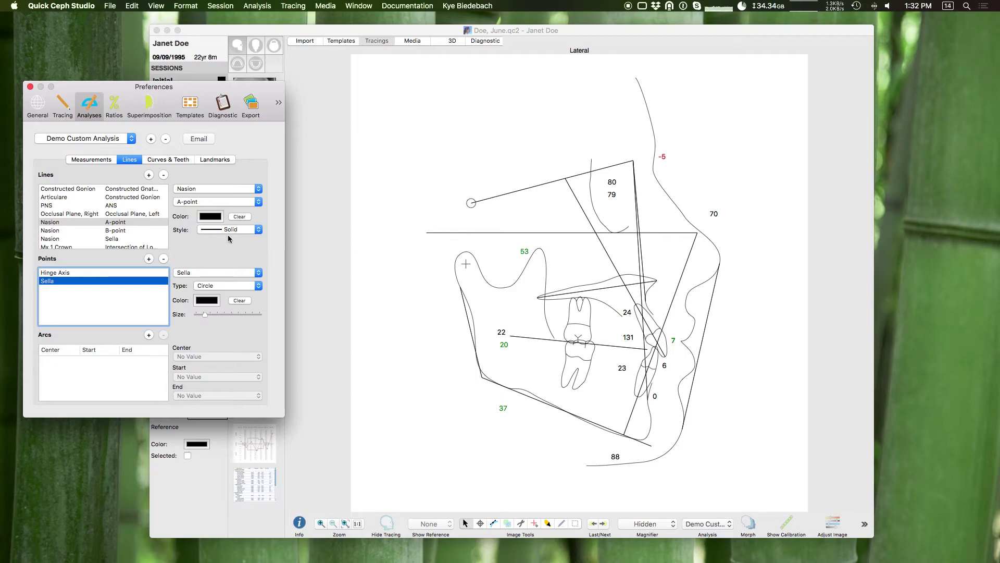
left_click(209, 161)
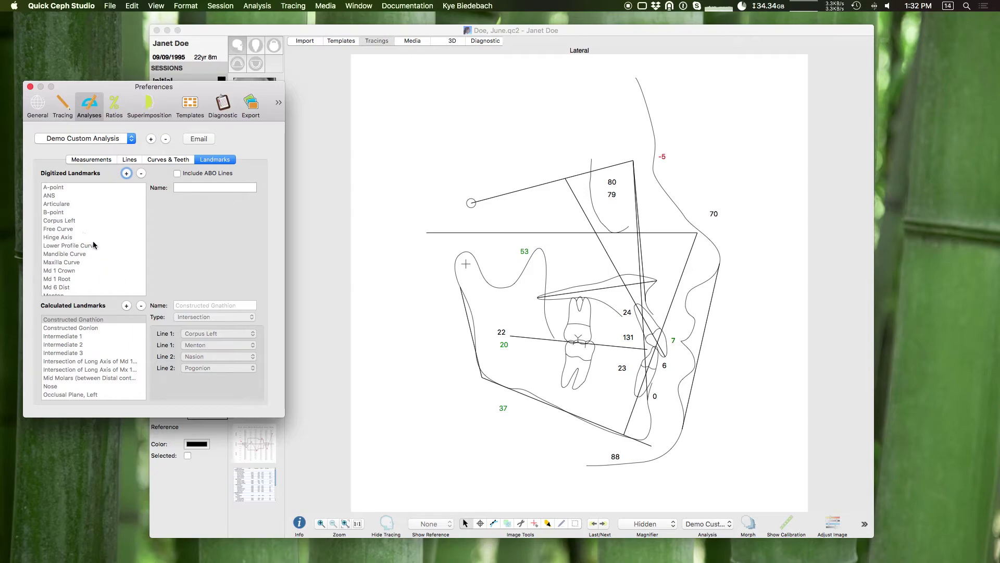
Look over the Digitized and Calculated Landmarks lists, then return to the Measurements settings.
scroll(94, 245, "down", 1)
scroll(103, 328, "down", 3)
scroll(112, 239, "up", 1)
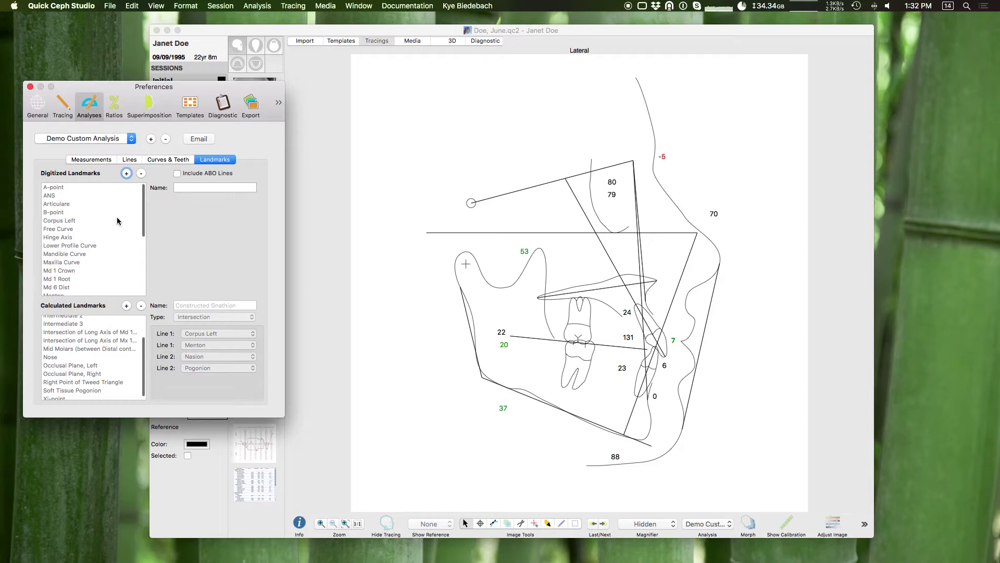
left_click(109, 161)
Browse the measurement's first-point landmark list and close it unchanged.
left_click(221, 220)
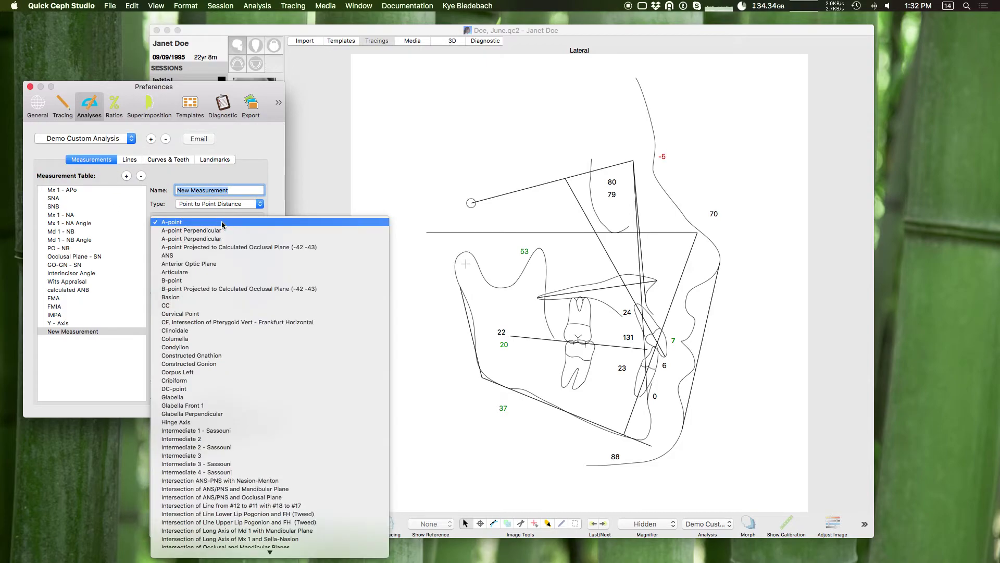
scroll(229, 542, "down", 8)
scroll(229, 547, "down", 15)
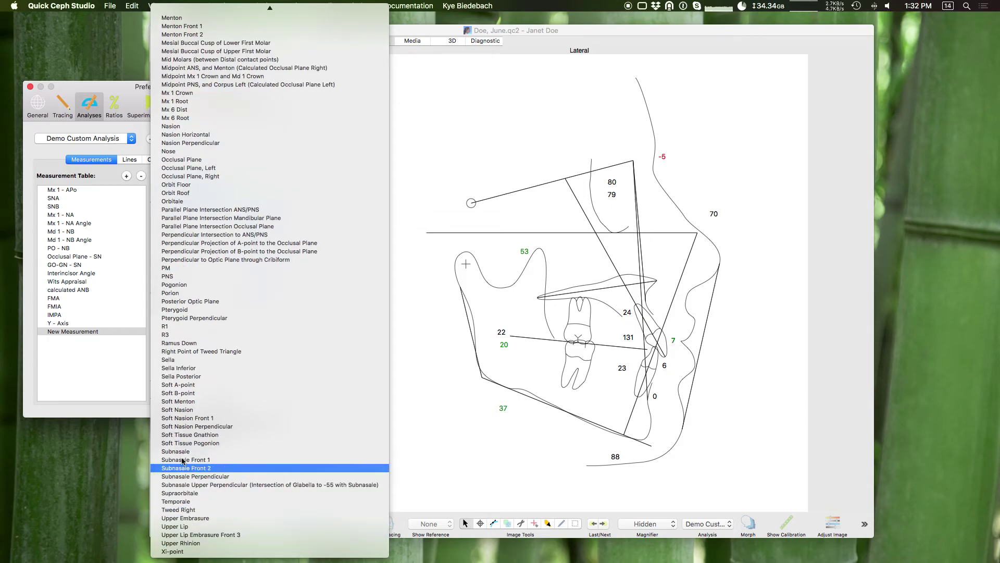
left_click(123, 383)
Add a new digitized landmark named 'Custom Landmark'.
left_click(215, 160)
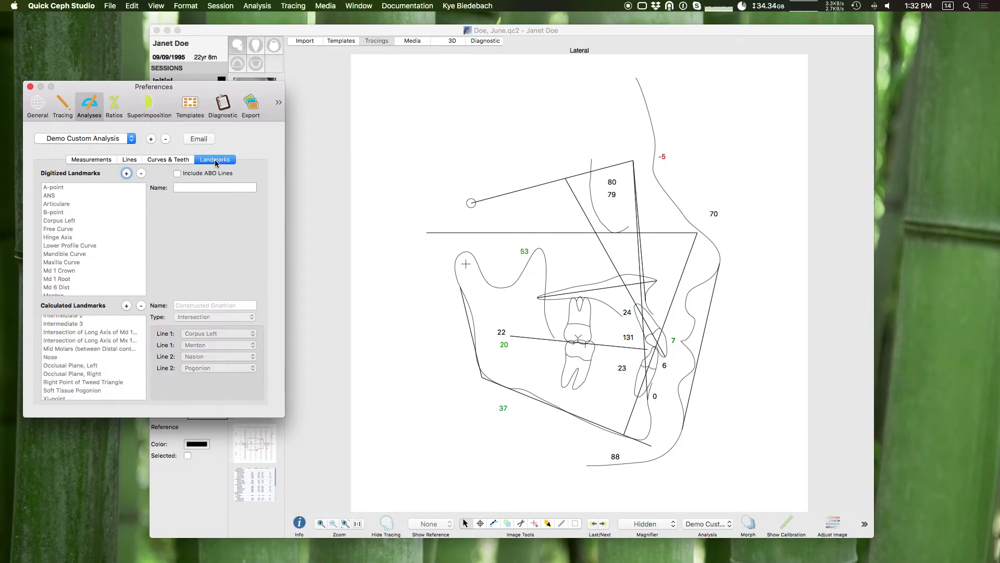
left_click(127, 174)
left_click_drag(224, 187, 168, 187)
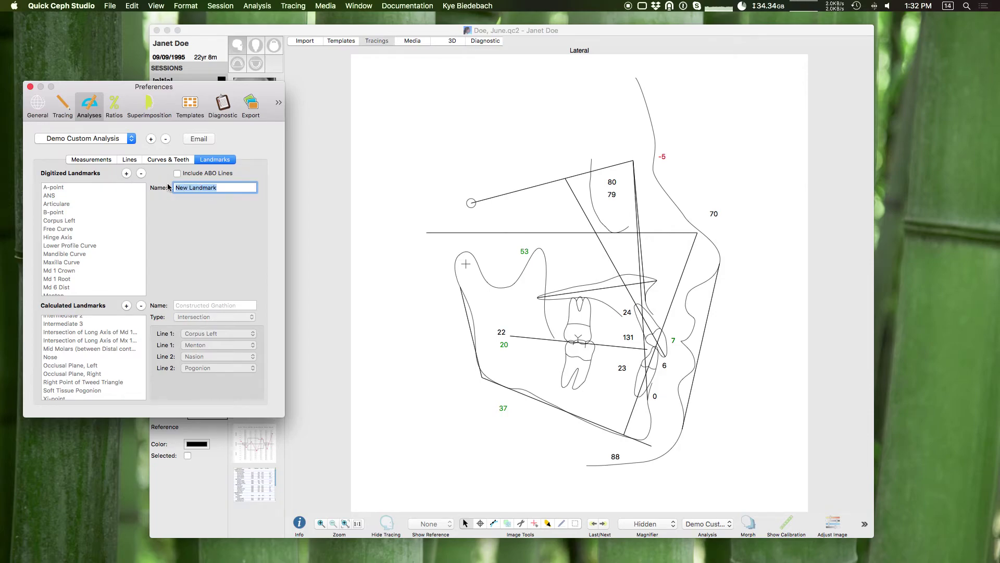
type("Custom")
key("Return")
Show the cephalometric X-ray under the patient's tracing and start digitizing landmarks.
left_click(323, 219)
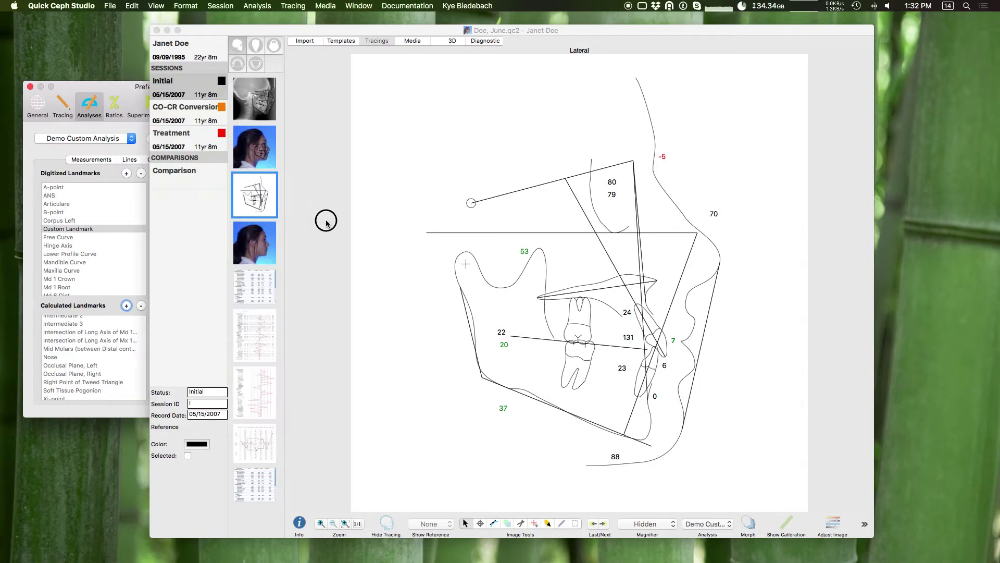
left_click(270, 119)
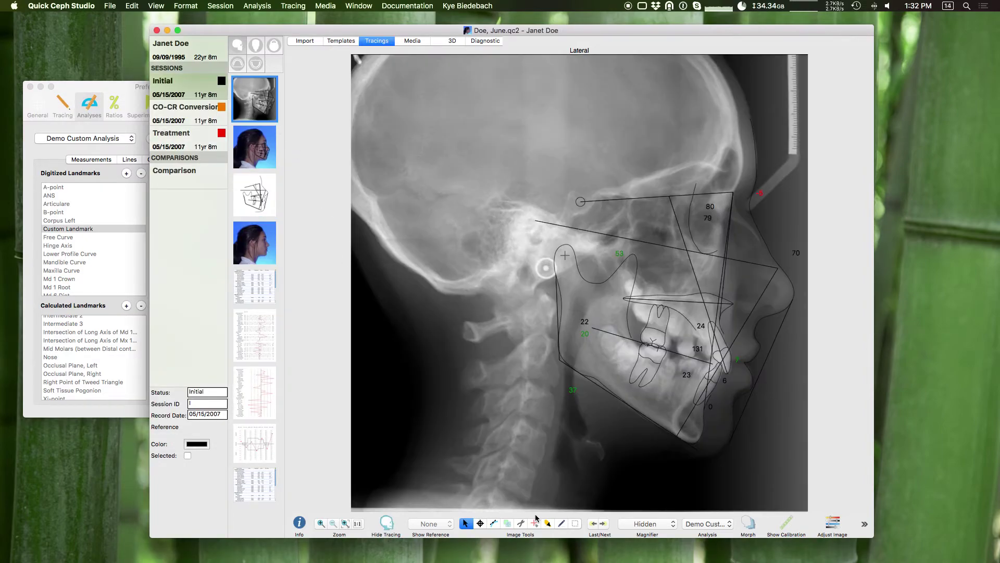
left_click(480, 526)
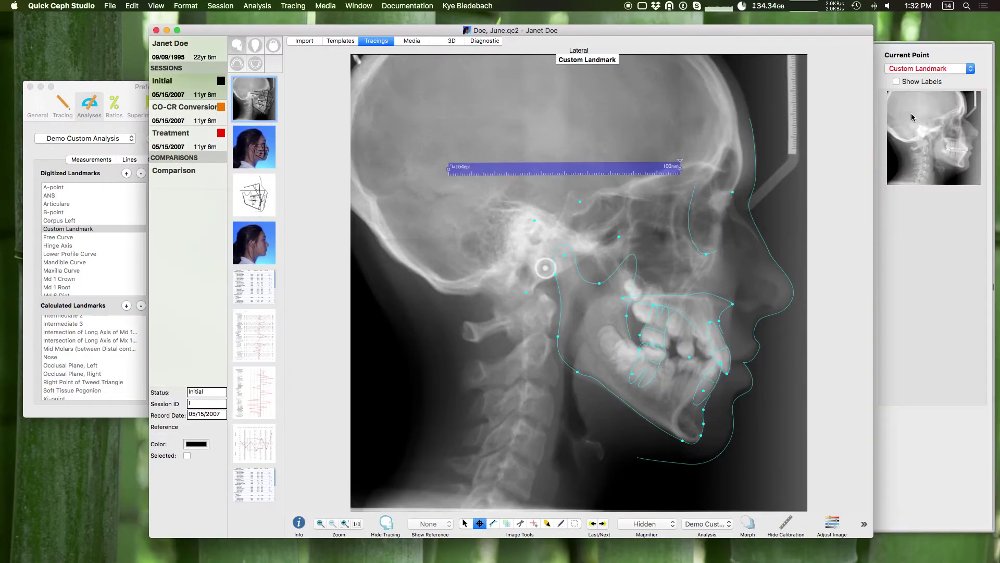
Select Custom Landmark as the point to place, then stop digitizing to show the analysis tracing.
left_click(936, 68)
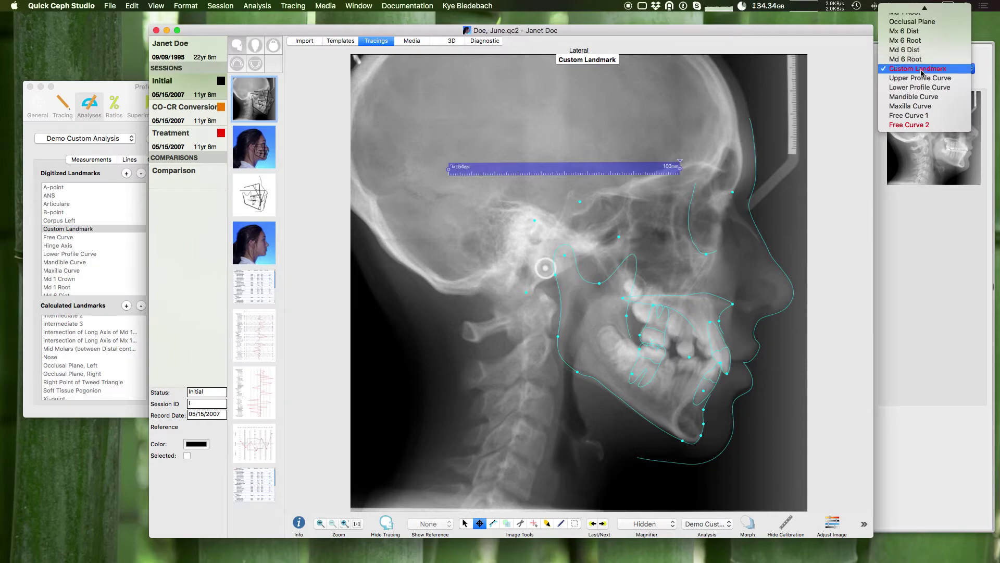
scroll(918, 70, "up", 2)
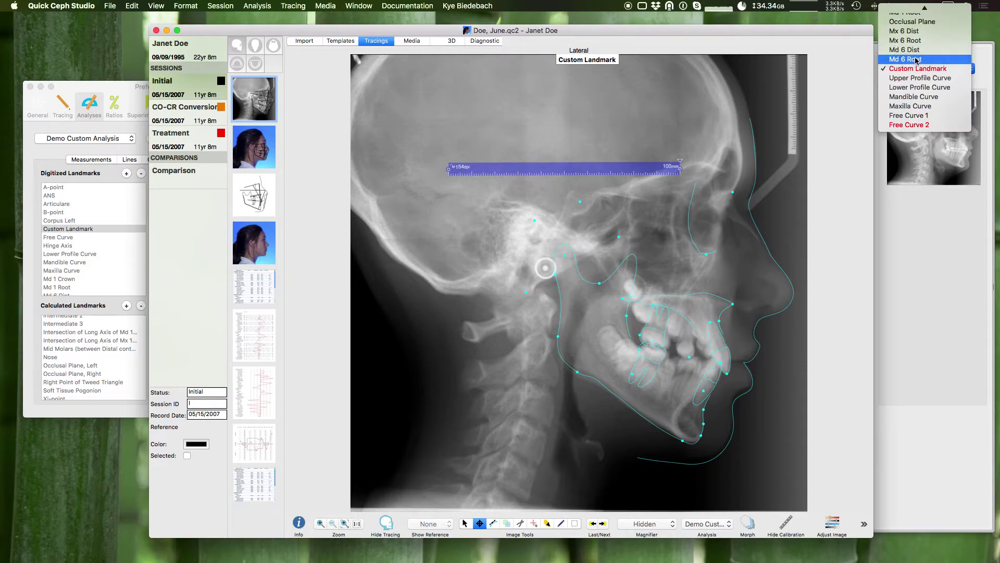
mouse_move(916, 4)
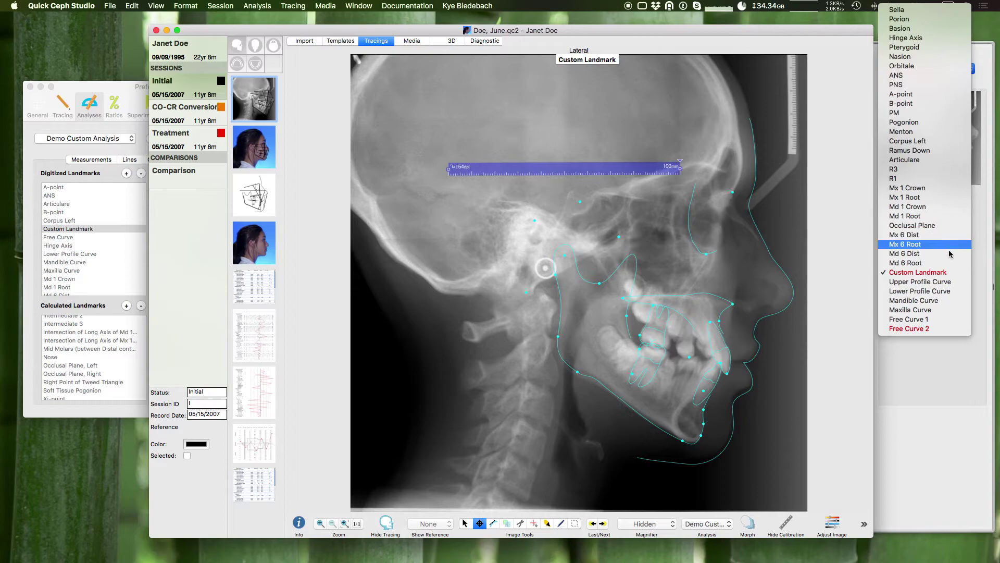
left_click(918, 279)
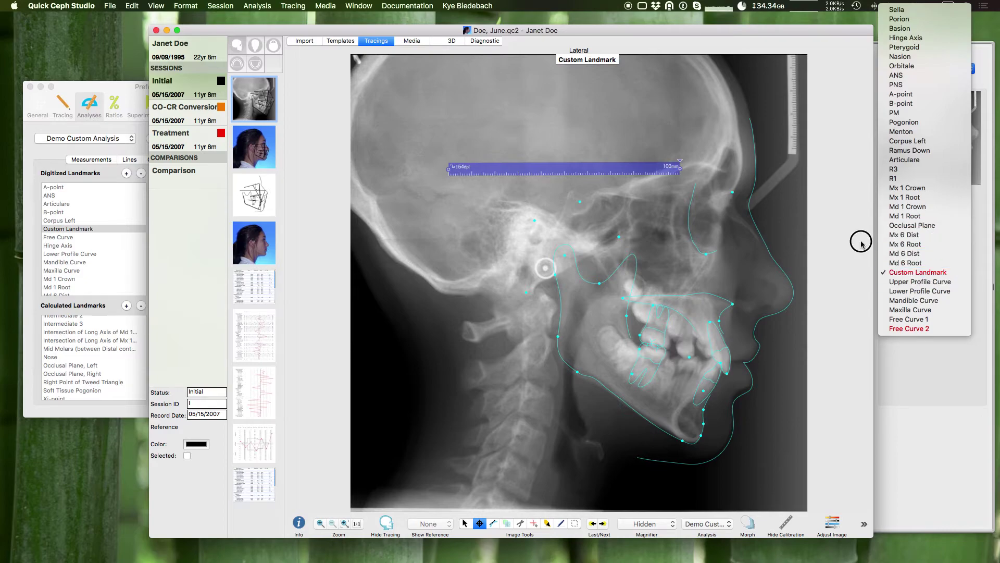
left_click(466, 524)
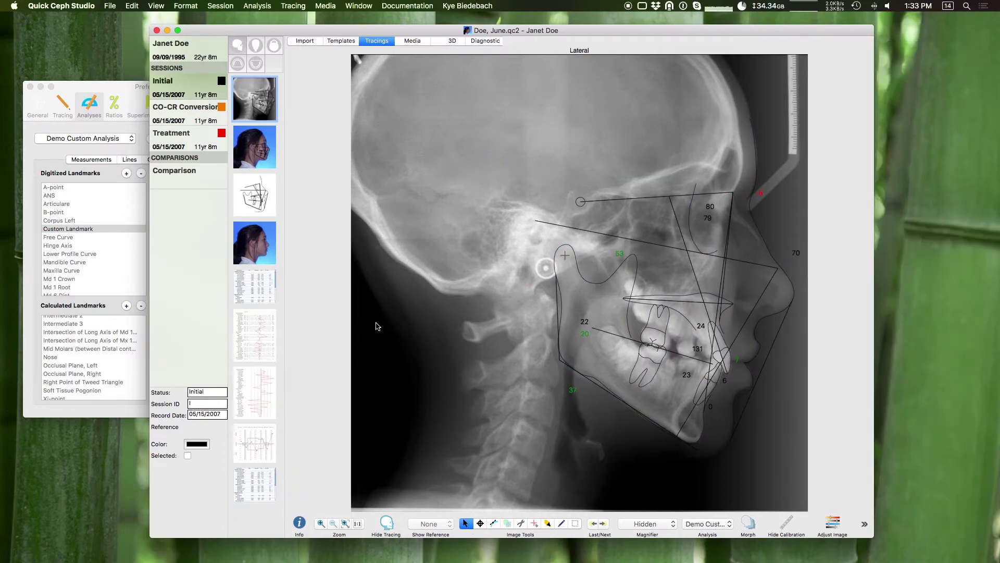
Check the Superimposition settings in Preferences, then open the Quick Ceph Studio User Manual from Documentation.
left_click(131, 245)
left_click(91, 159)
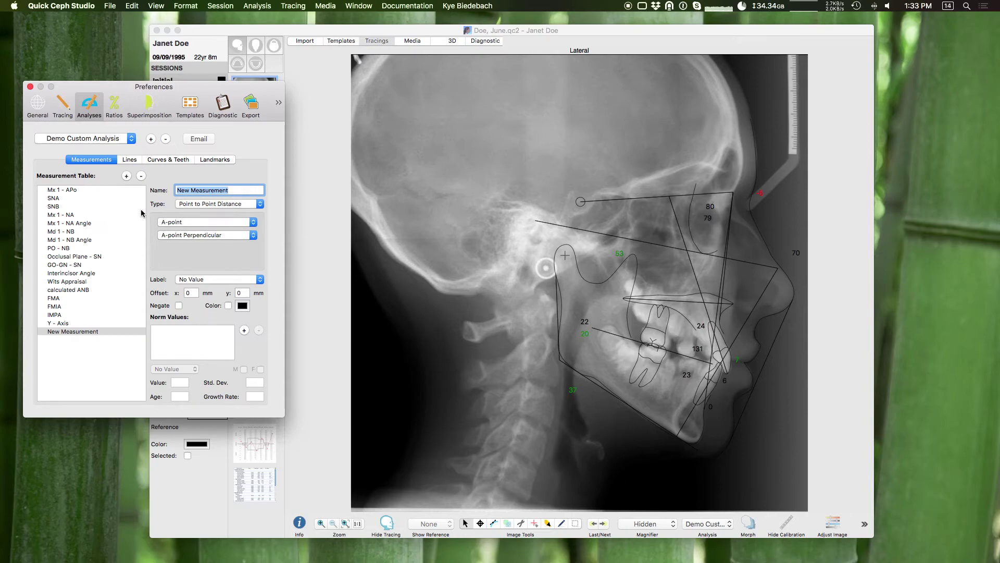
left_click(165, 102)
left_click(86, 106)
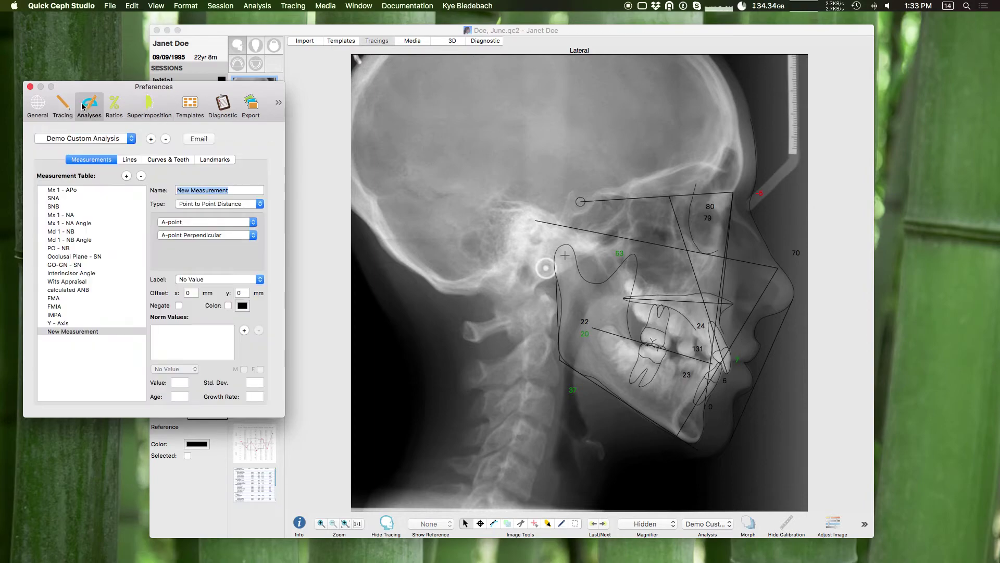
left_click(396, 7)
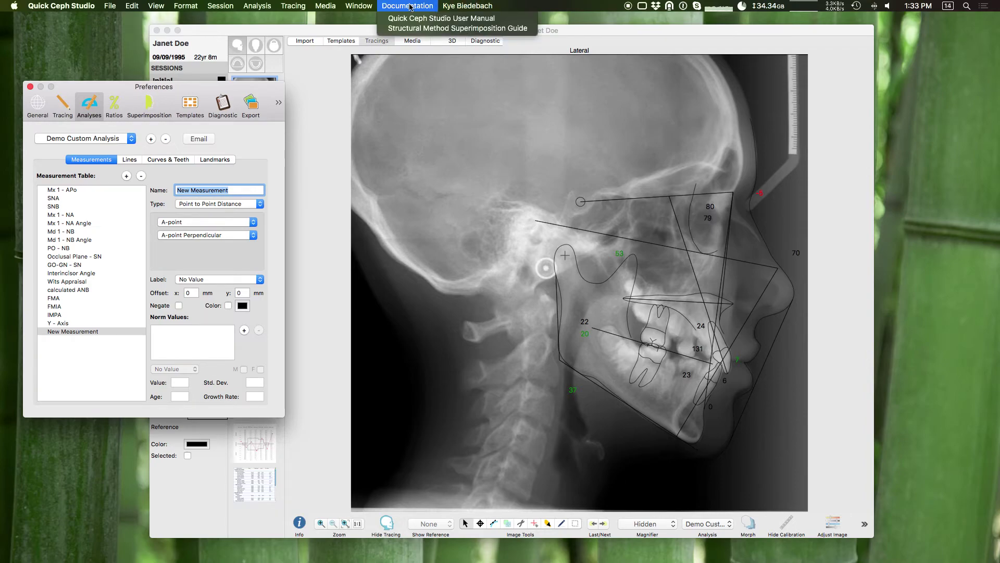
left_click(412, 28)
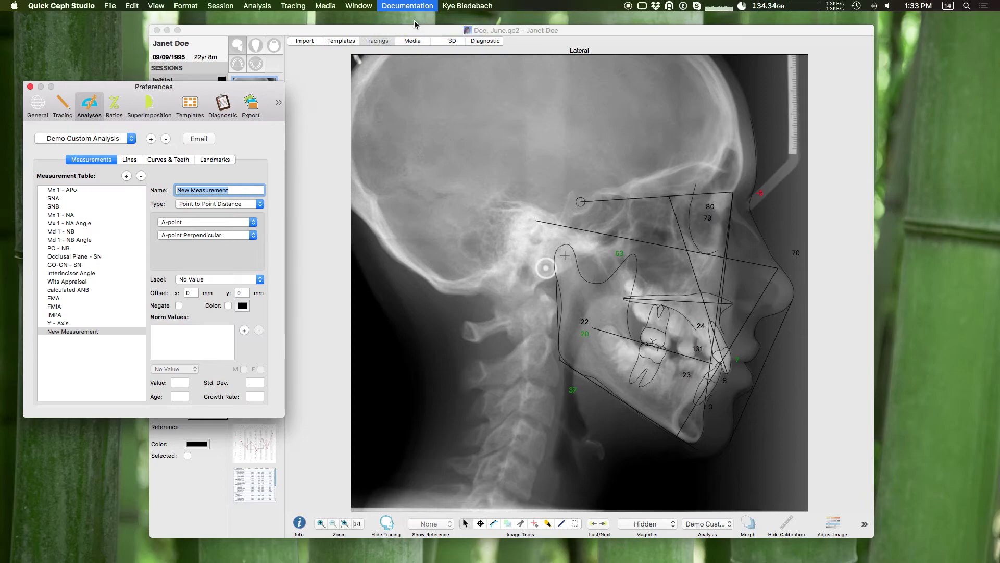
Use the manual's contents pages to jump to Chapter 10, Creating a Custom Analysis.
left_click(52, 284)
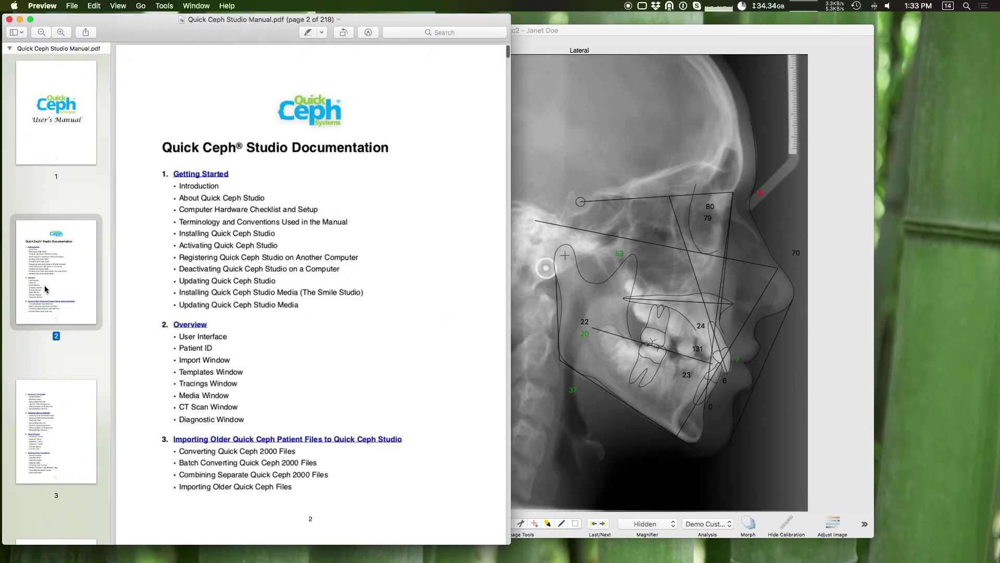
left_click(46, 401)
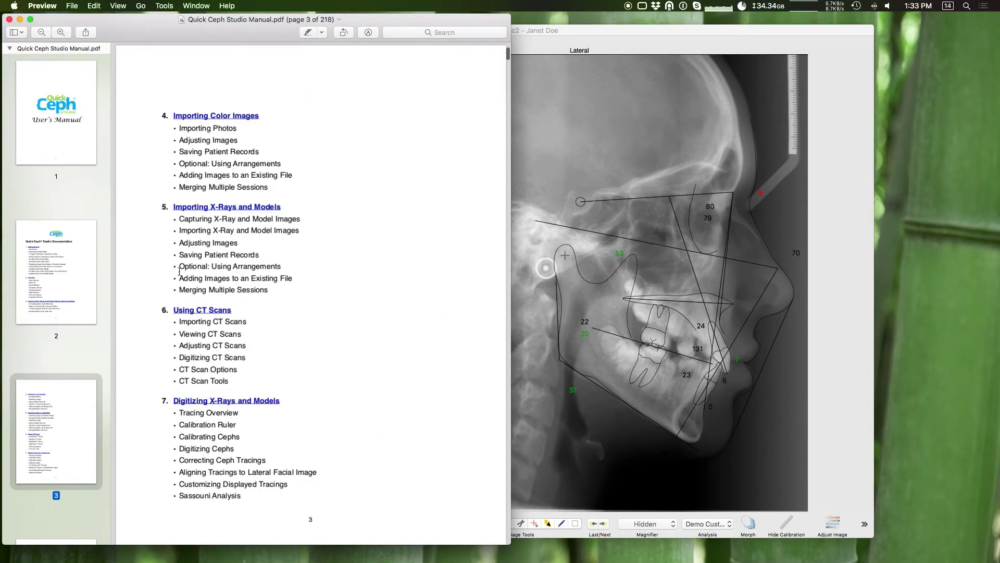
scroll(59, 436, "down", 5)
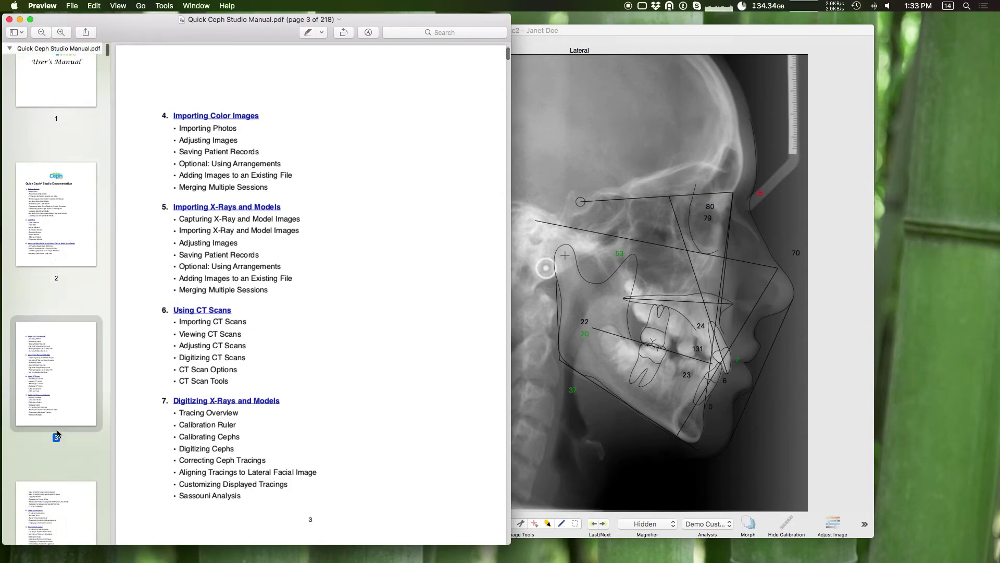
left_click(54, 496)
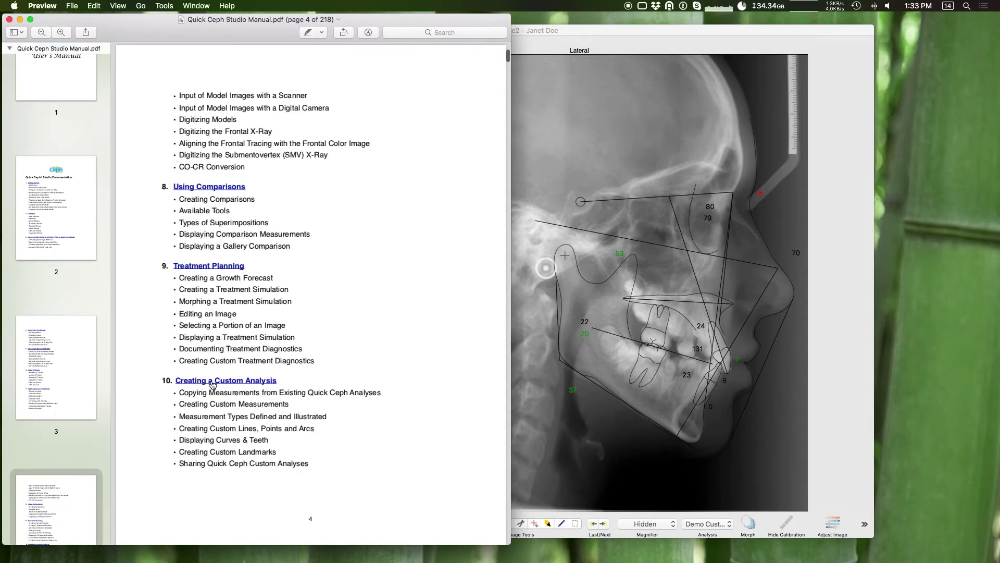
left_click(239, 384)
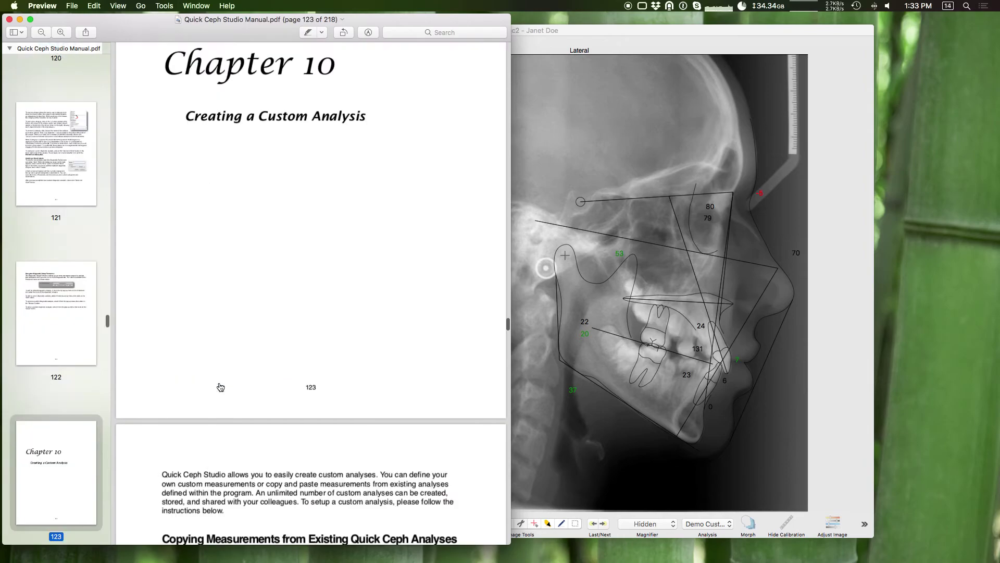
double_click(310, 387)
Read through the copying-measurements steps to Creating Custom Measurements on page 127.
scroll(326, 375, "down", 5)
scroll(326, 374, "down", 5)
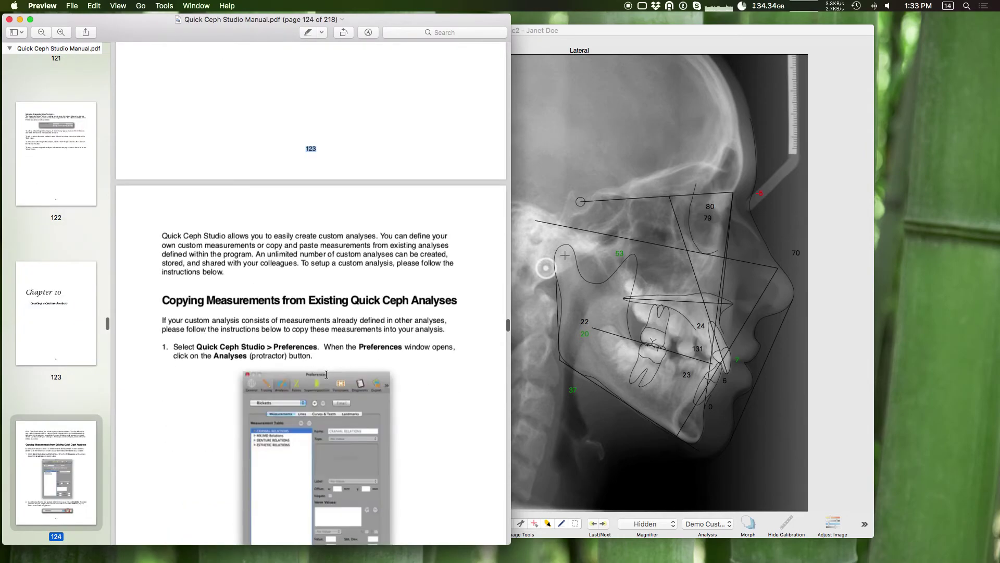
scroll(235, 354, "down", 1)
scroll(235, 354, "down", 1)
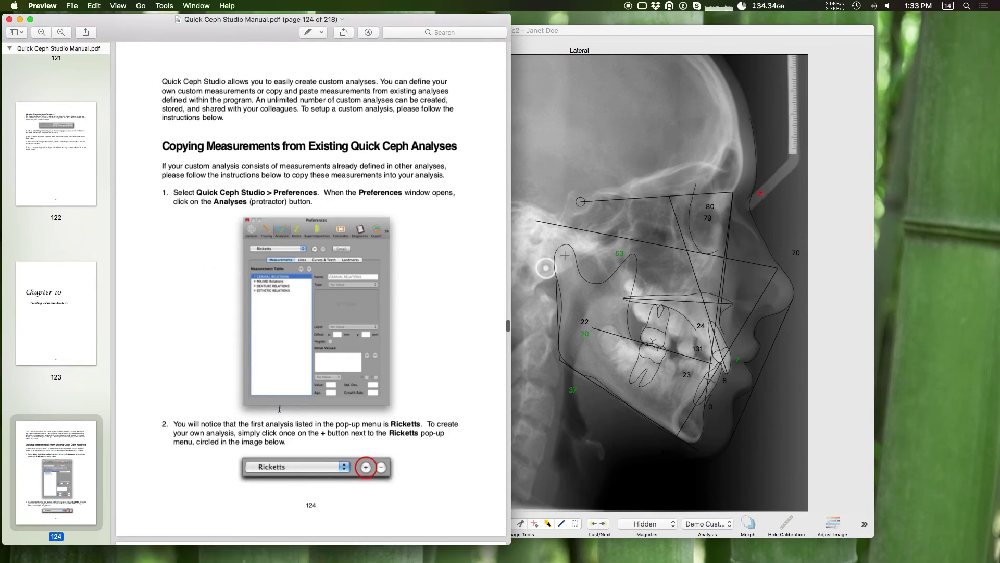
scroll(373, 423, "down", 5)
scroll(373, 419, "down", 6)
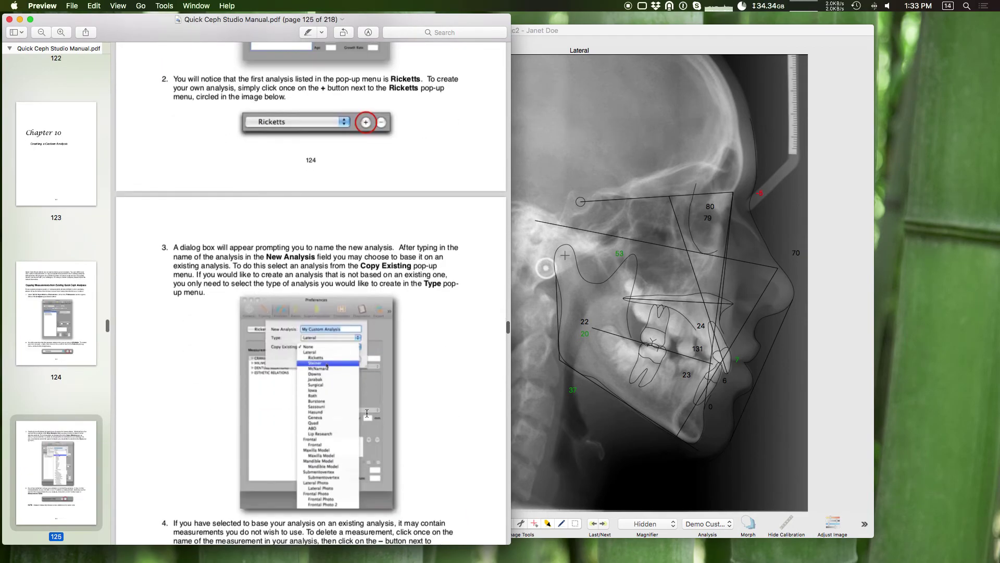
scroll(301, 392, "down", 3)
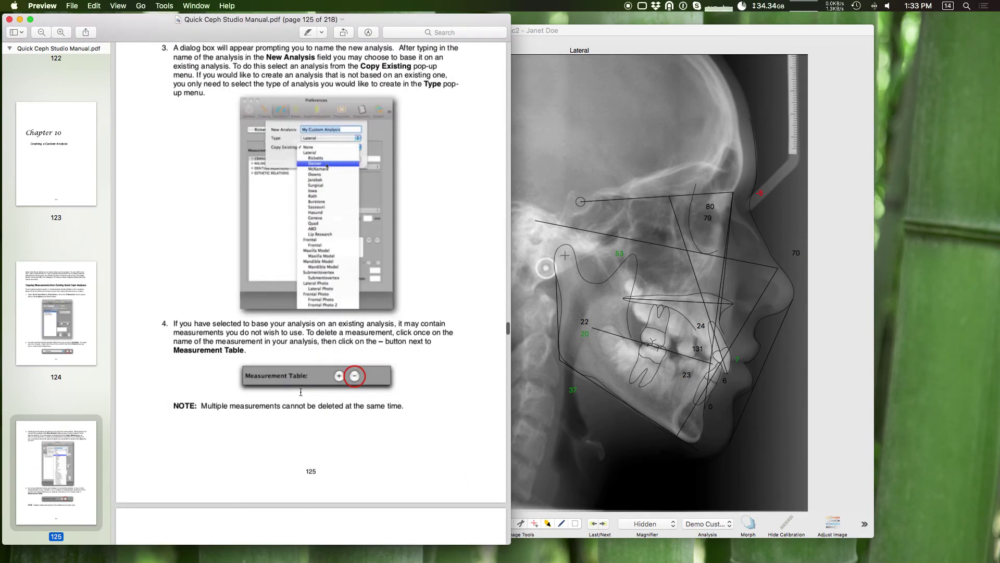
scroll(332, 398, "down", 5)
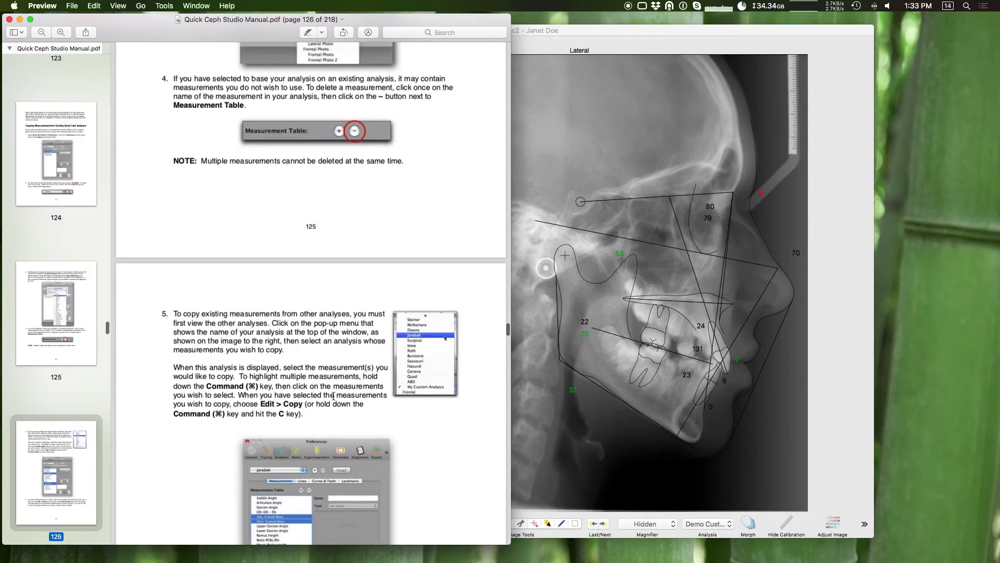
scroll(232, 408, "down", 12)
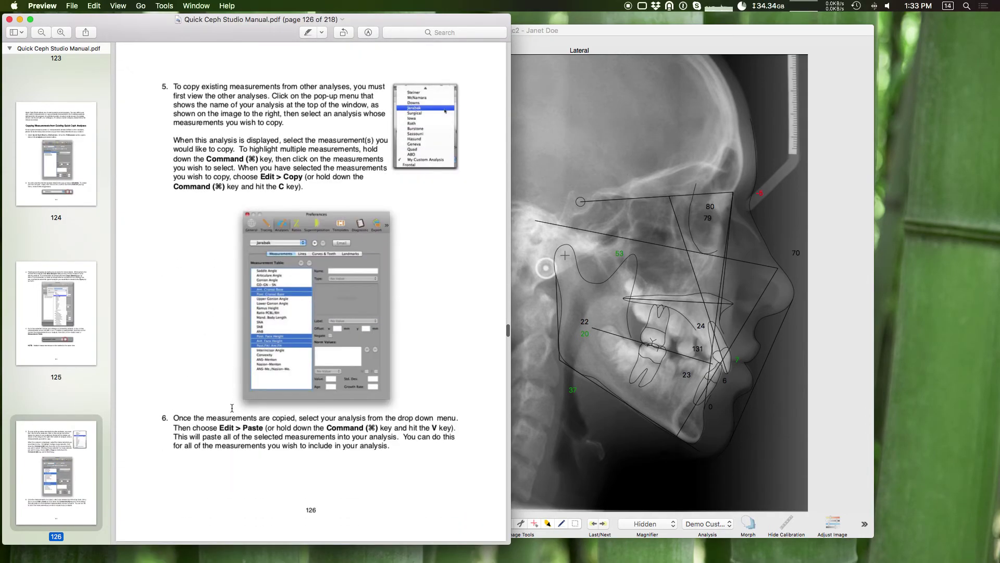
scroll(231, 407, "down", 16)
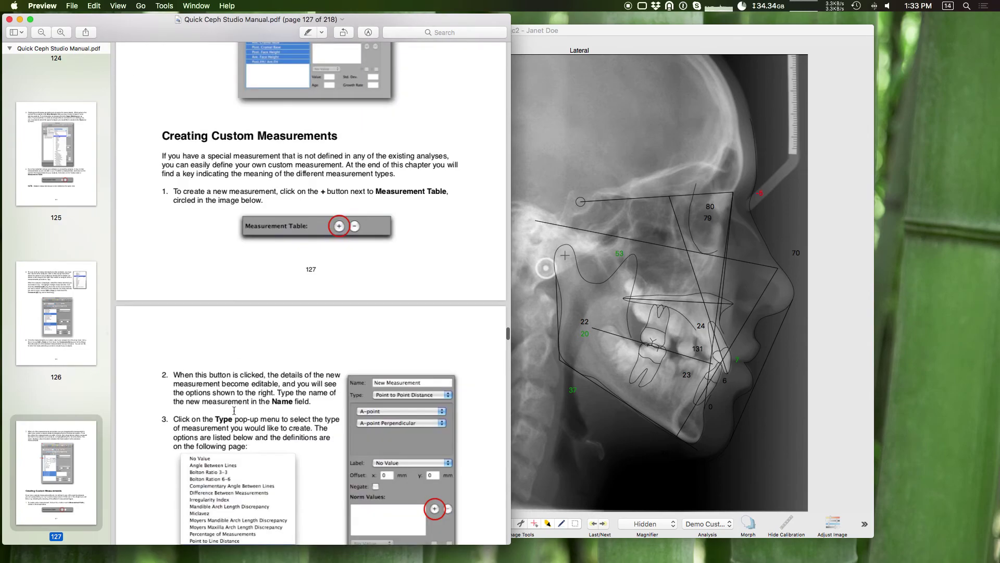
Scroll from Measurement Types Defined and Illustrated down to Creating Custom Lines, Points and Arcs.
scroll(232, 414, "down", 5)
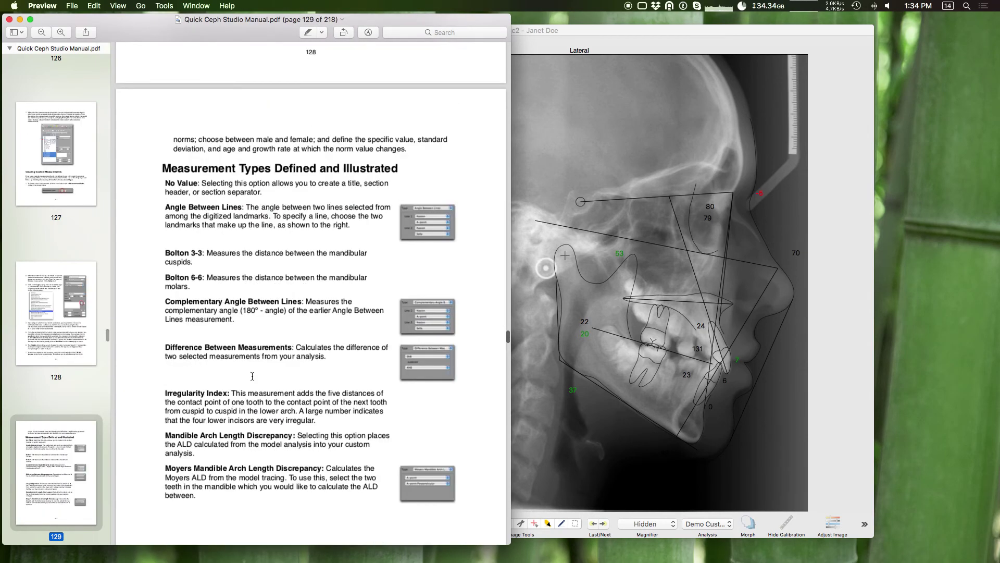
scroll(195, 340, "down", 1)
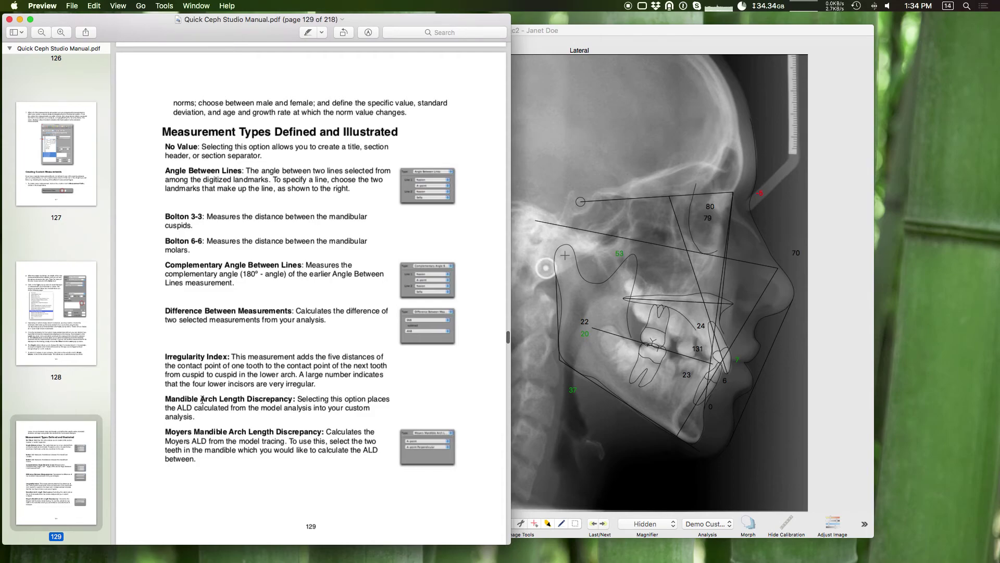
scroll(202, 399, "down", 9)
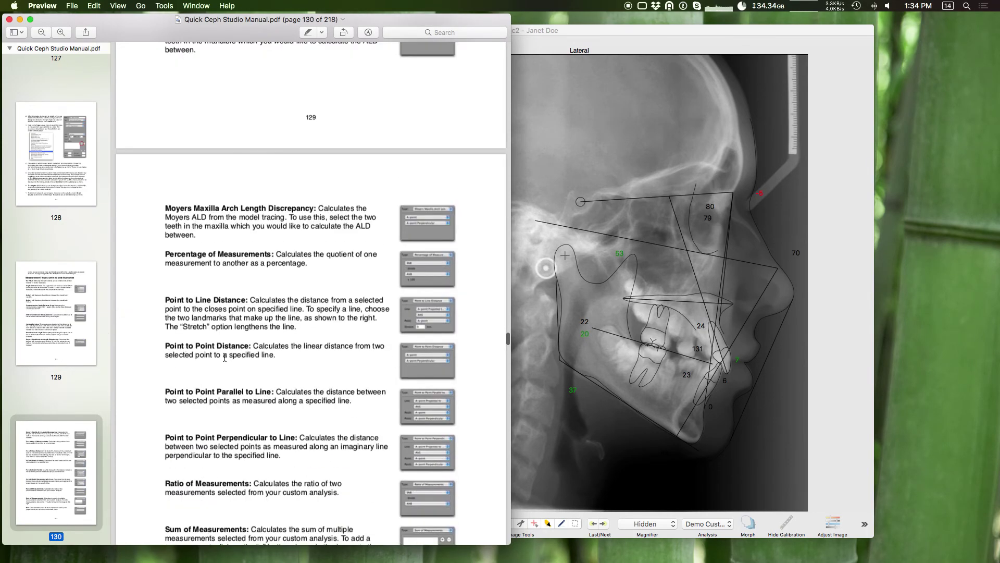
scroll(225, 358, "down", 9)
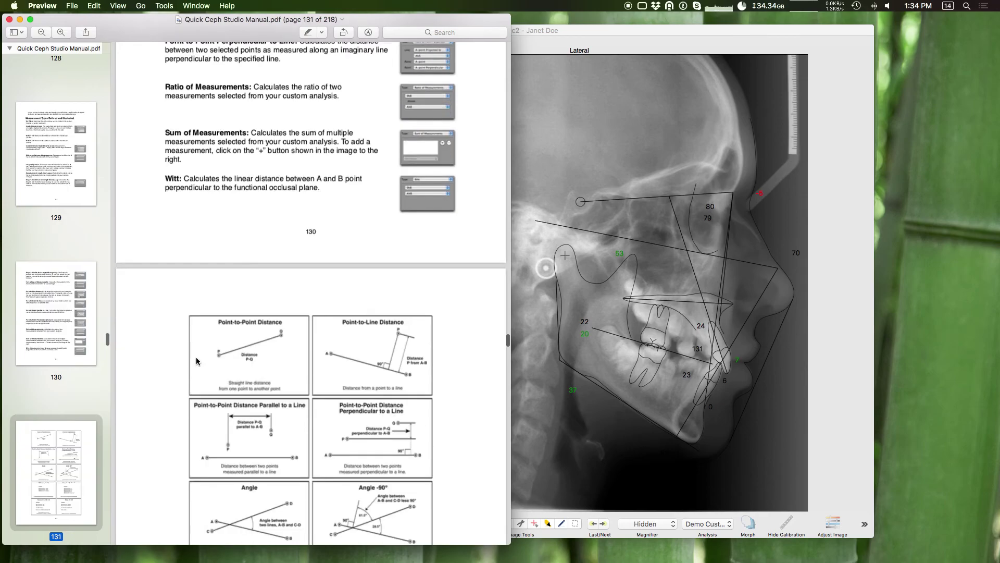
scroll(197, 360, "down", 1)
scroll(190, 371, "down", 1)
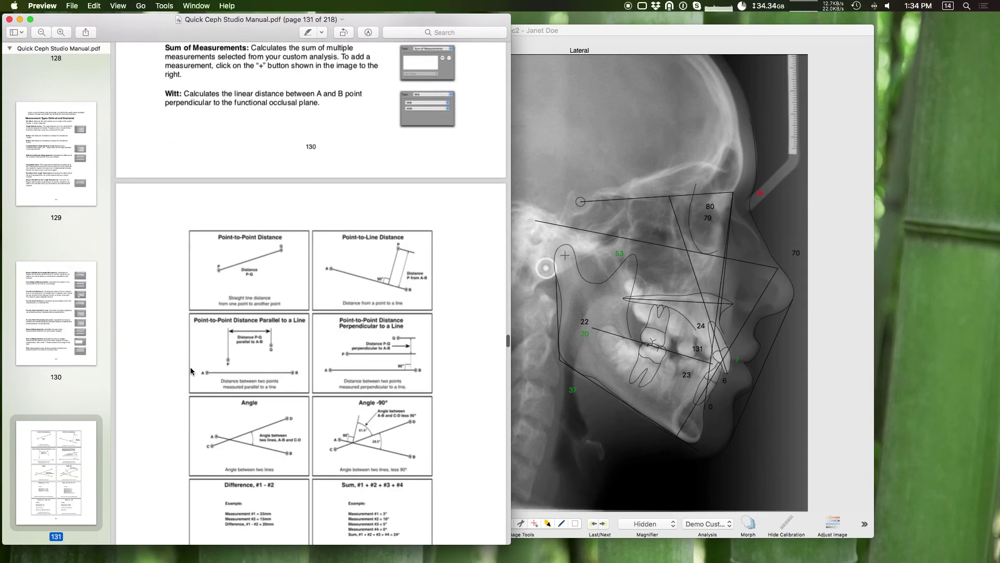
scroll(190, 371, "down", 1)
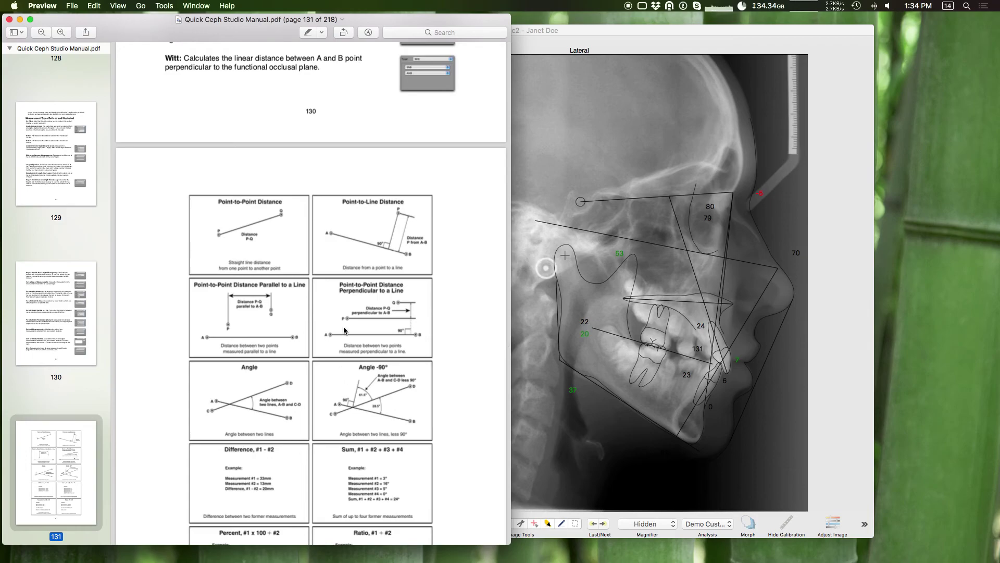
scroll(165, 350, "down", 2)
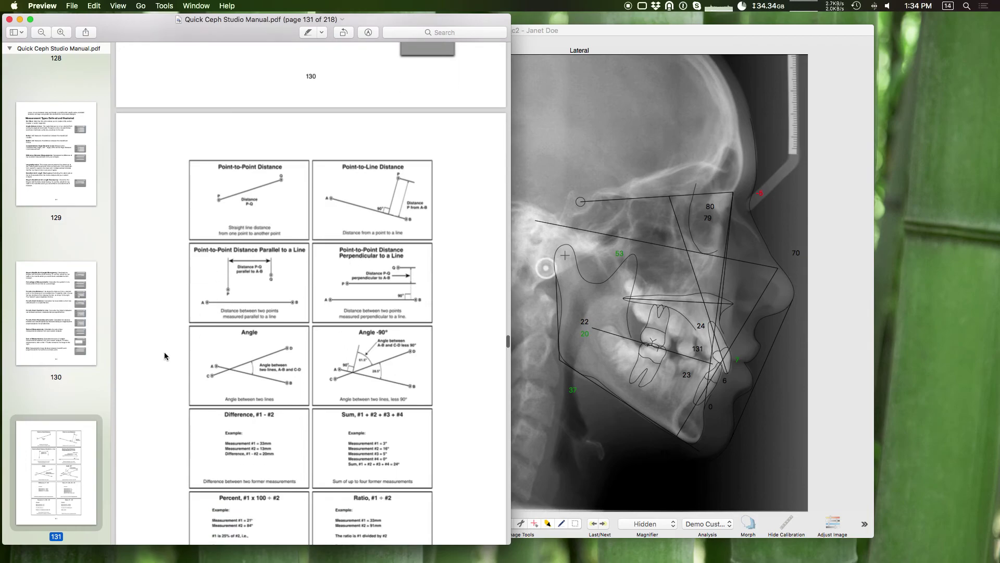
scroll(165, 356, "down", 10)
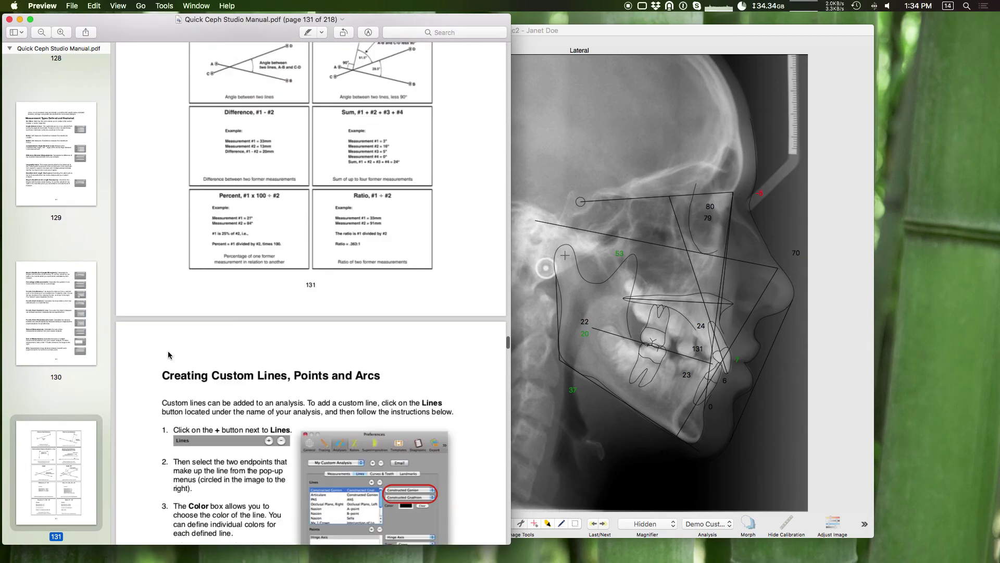